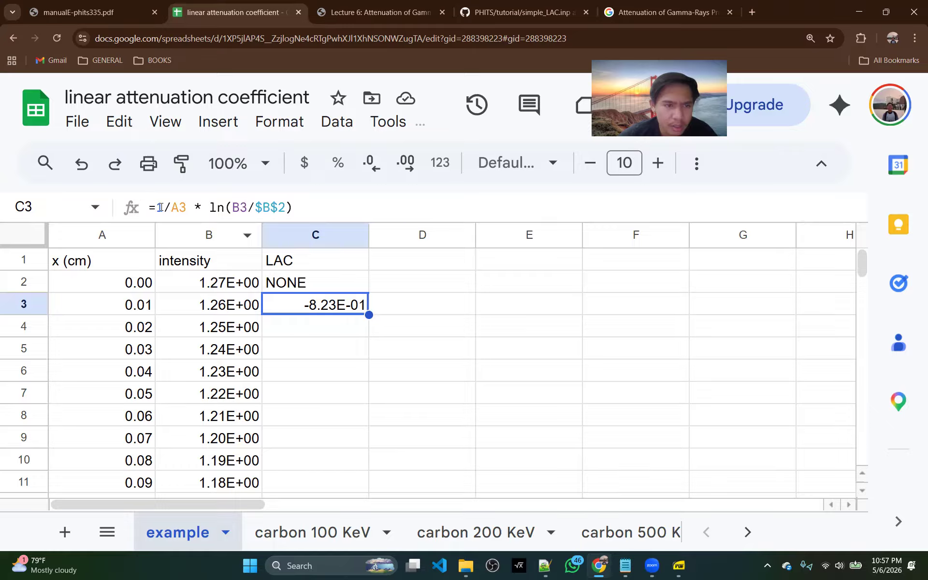
# Negate the LAC formula in C3 to =-1/A3 * ln(B3/$B$2) and fill it down column C
pyautogui.click(155, 207)
pyautogui.write('-')
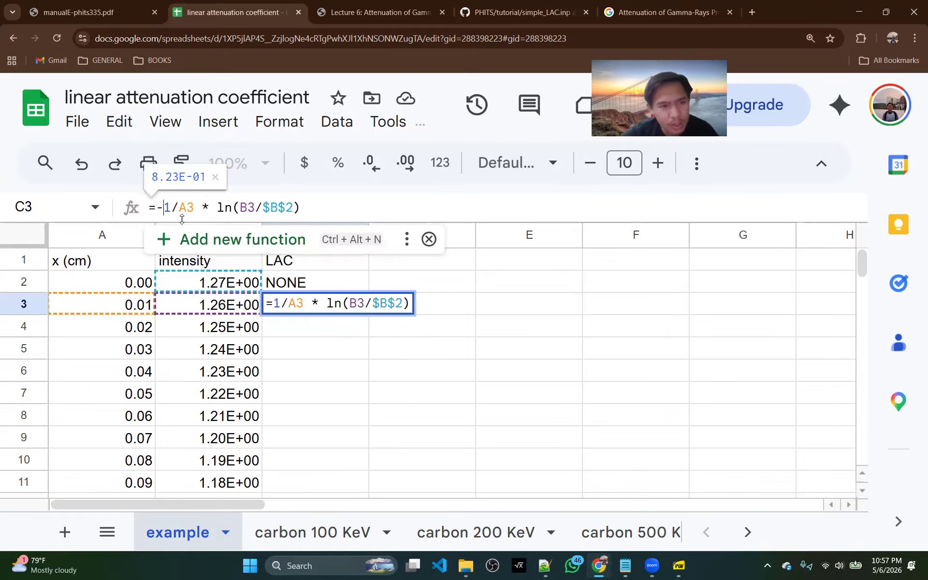
pyautogui.press('Return')
pyautogui.click(316, 302)
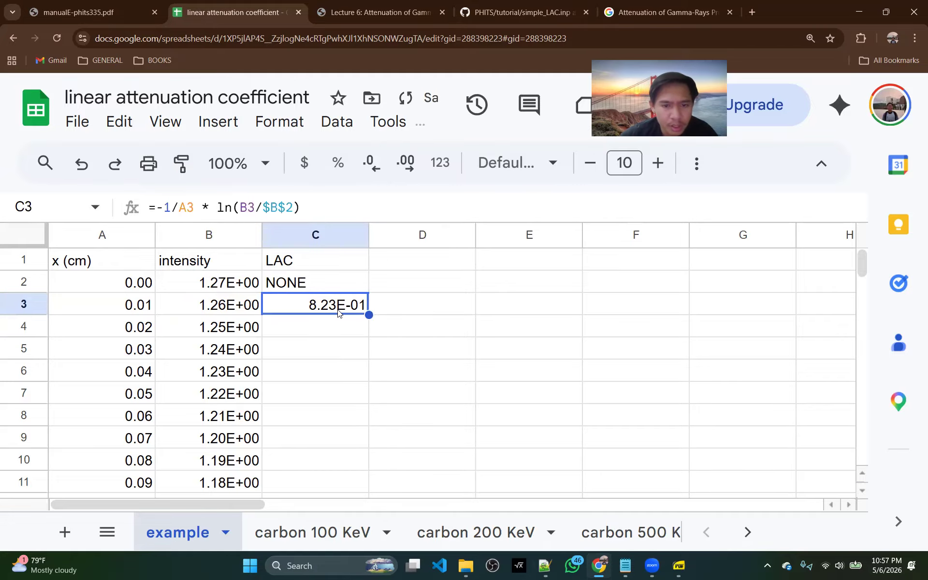
pyautogui.doubleClick(370, 314)
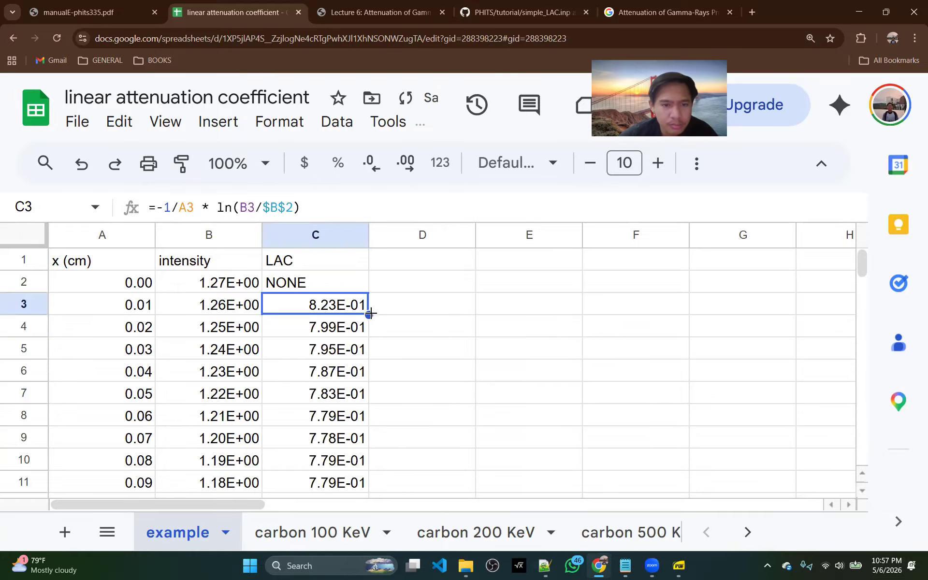
# Format the LAC values in column C as plain numbers with three decimal places
pyautogui.hotkey('ctrl', '-')
pyautogui.hotkey('ctrl', '-')
pyautogui.scroll(-10, 369, 313)
pyautogui.scroll(10, 307, 336)
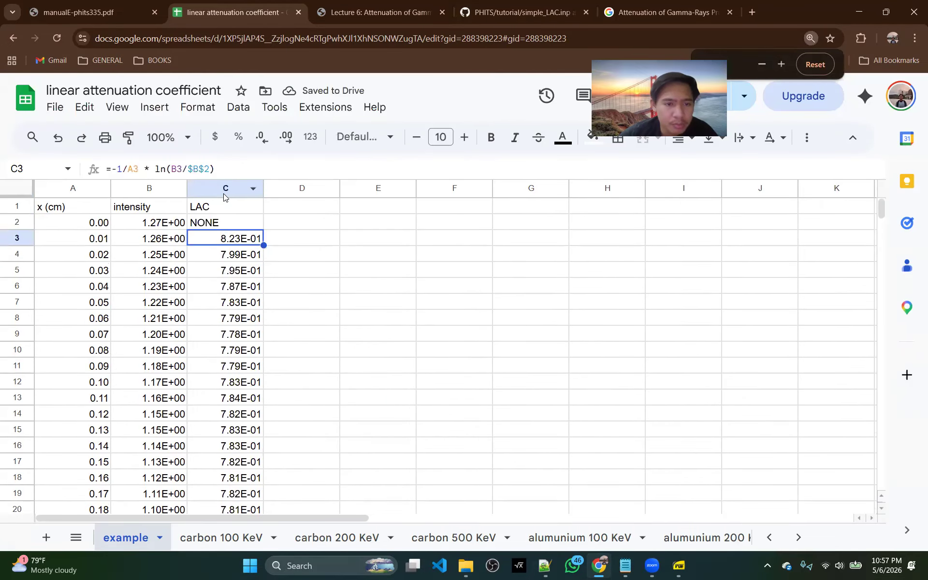
pyautogui.click(224, 193)
pyautogui.click(198, 110)
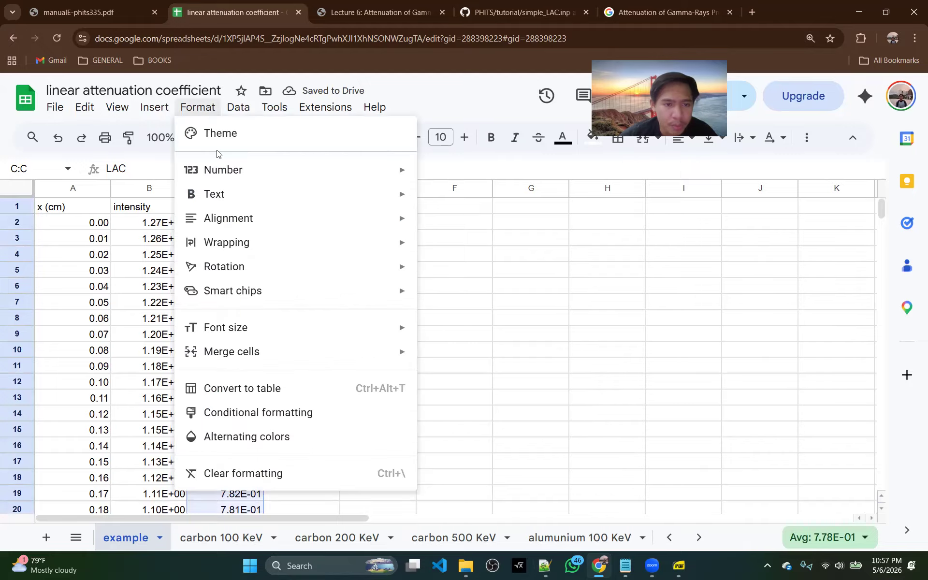
pyautogui.moveTo(230, 170)
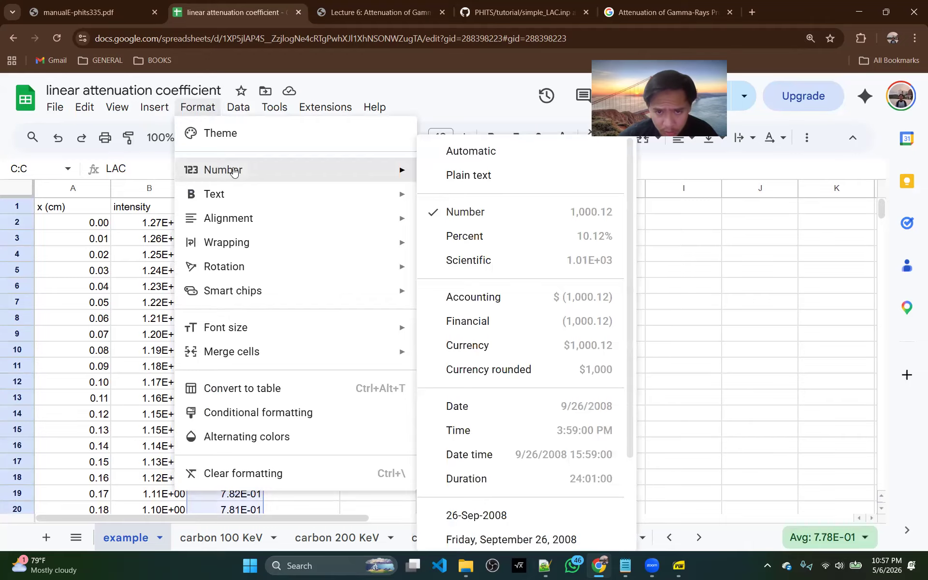
pyautogui.click(469, 207)
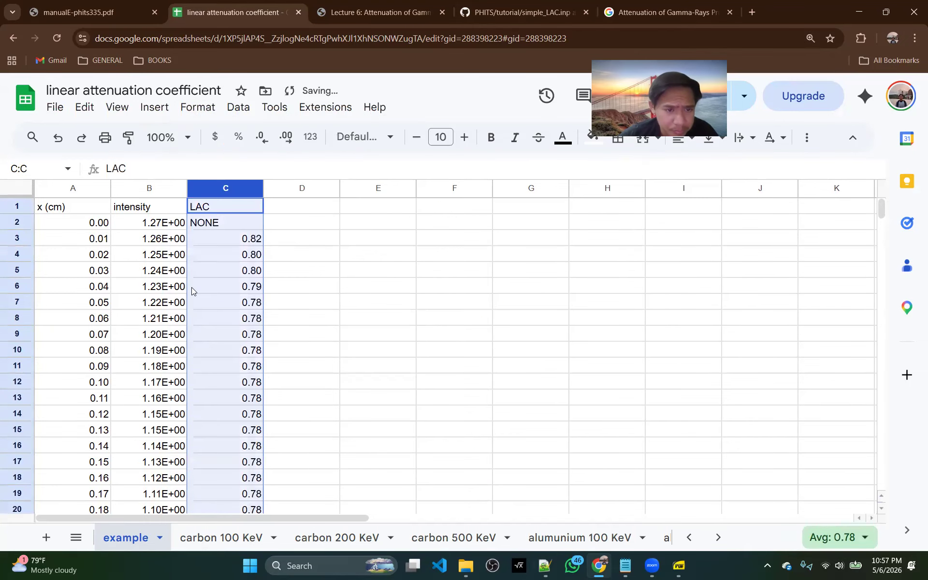
pyautogui.click(284, 141)
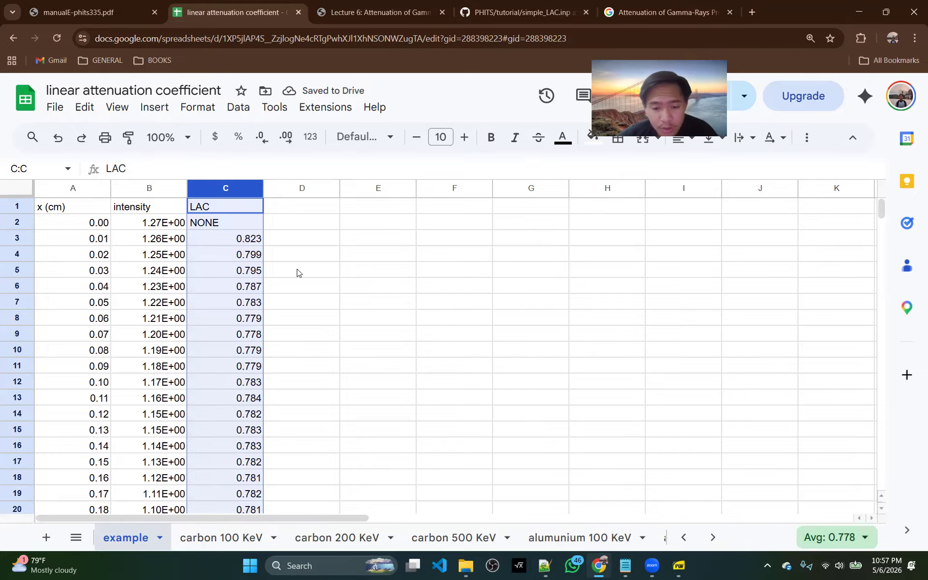
# Switch to Notepad++ and check the energy setting c1 in simple_LAC.inp
pyautogui.click(545, 565)
pyautogui.hotkey('ctrl', 'Home')
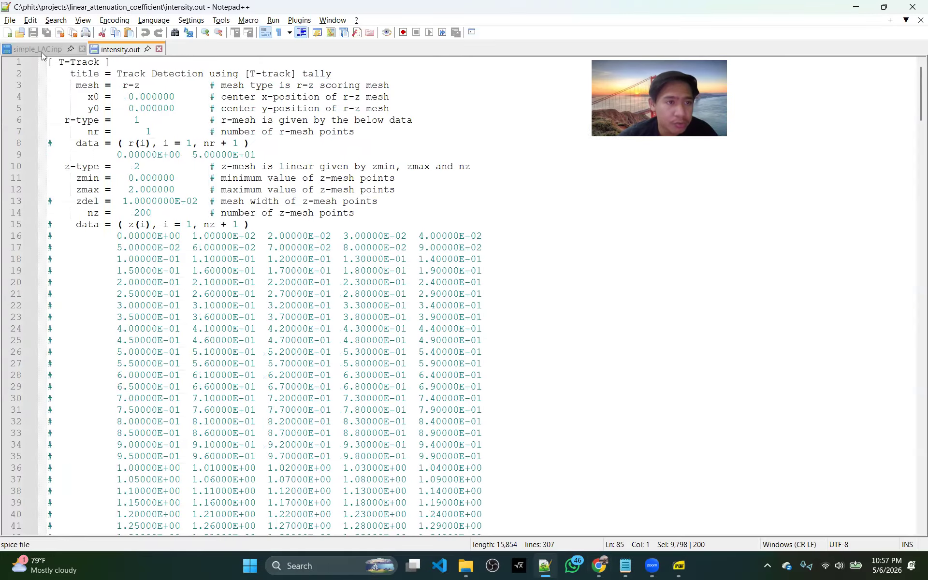
pyautogui.click(37, 49)
pyautogui.scroll(2, 103, 122)
pyautogui.click(111, 111)
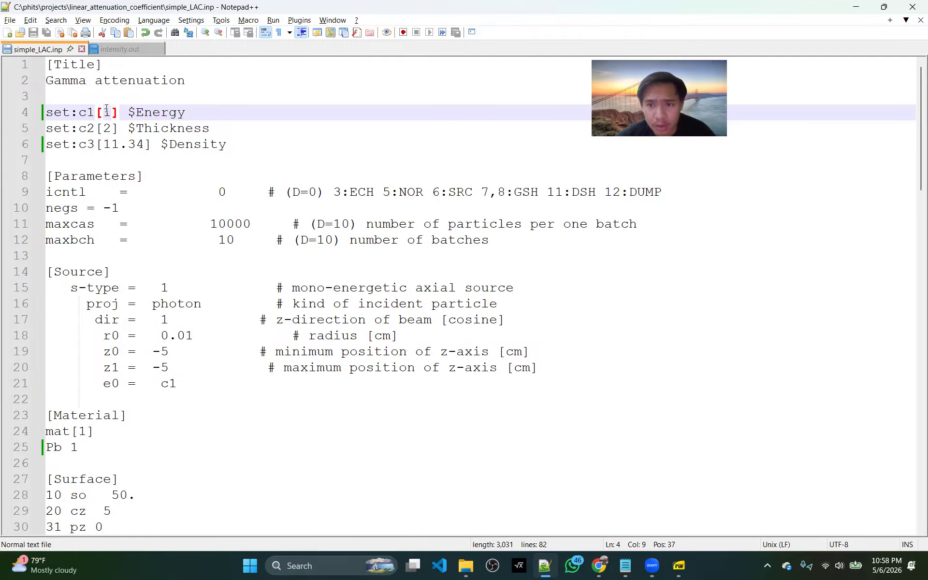
# Return to the spreadsheet in Chrome and enter the header Average LAC in D1
pyautogui.click(599, 565)
pyautogui.click(309, 242)
pyautogui.press('Up')
pyautogui.moveTo(245, 241); pyautogui.dragTo(243, 465)
pyautogui.click(303, 212)
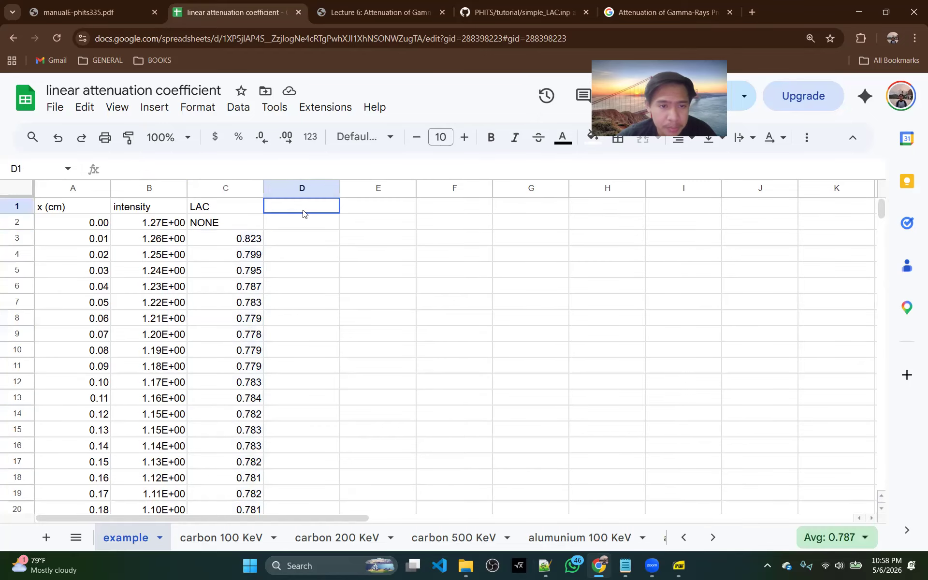
pyautogui.write('Aver')
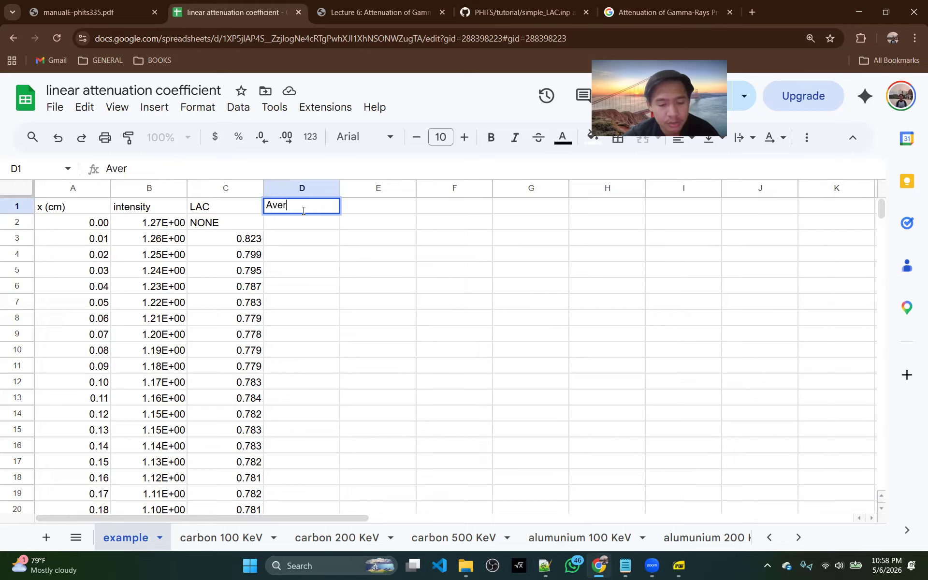
pyautogui.write('age LAC')
pyautogui.press('Return')
# Average the LAC values with =AVERAGE(C3:C201) in D2 and decline the suggested autofill
pyautogui.press('Down')
pyautogui.press('Up')
pyautogui.write('=avera')
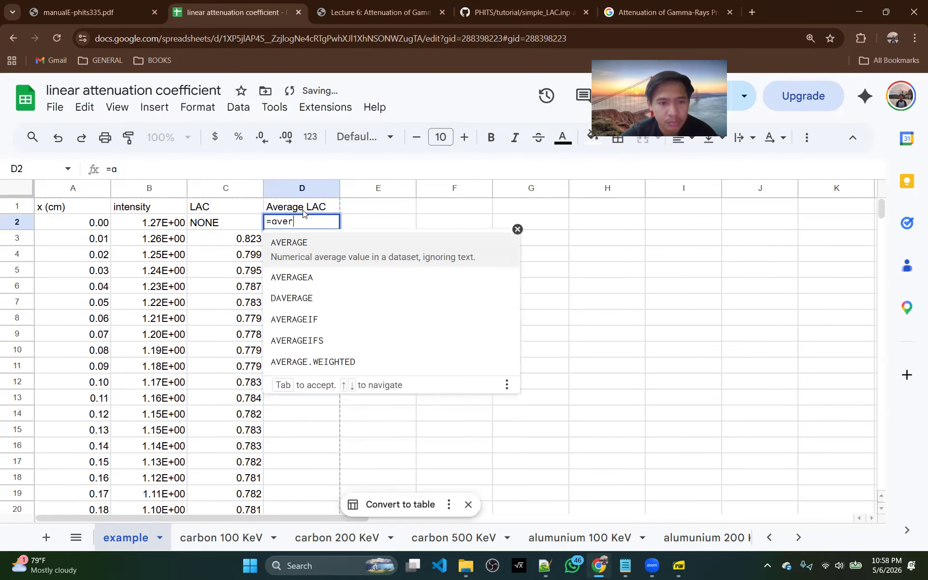
pyautogui.press('Tab')
pyautogui.press('Down')
pyautogui.press('Left')
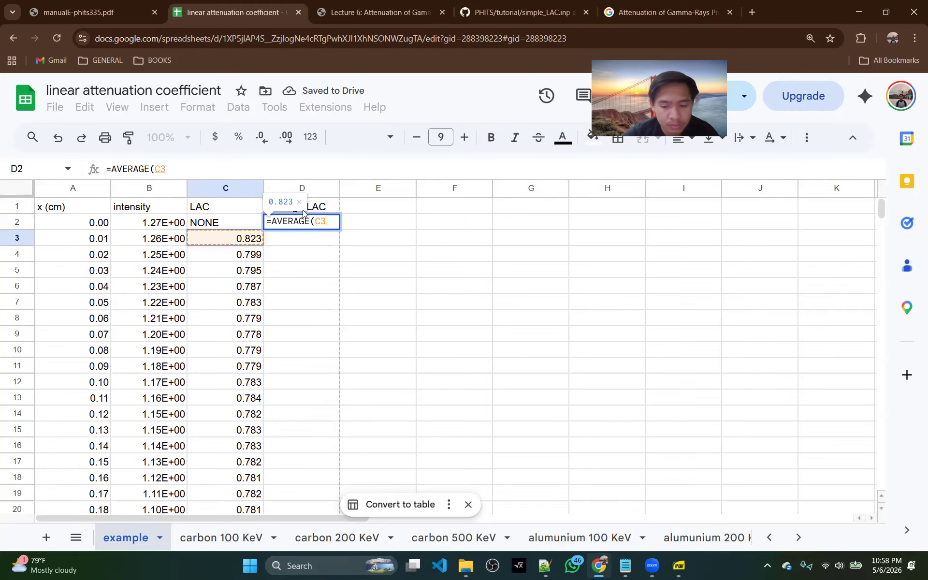
pyautogui.hotkey('ctrl', 'shift', 'Down')
pyautogui.press('Return')
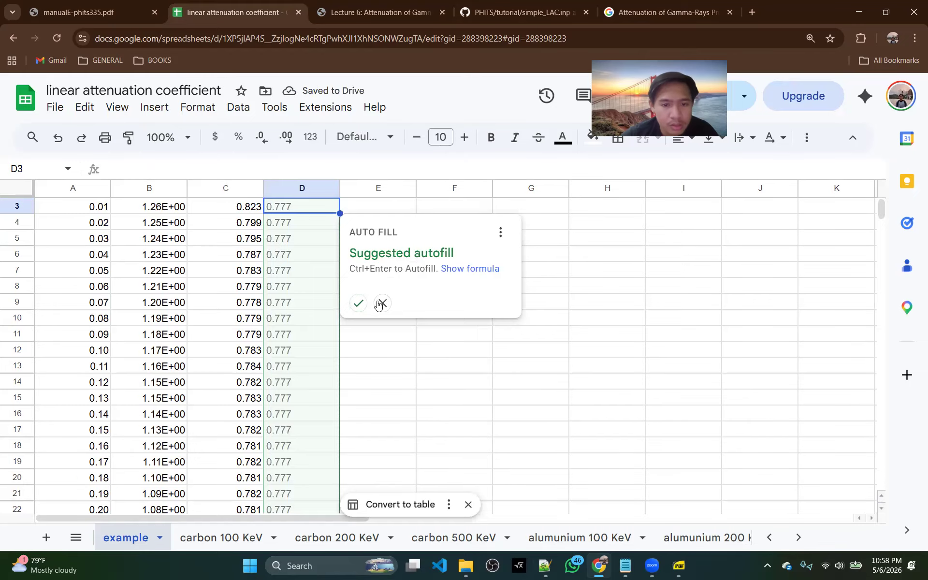
pyautogui.click(382, 303)
pyautogui.scroll(1, 286, 290)
pyautogui.click(308, 223)
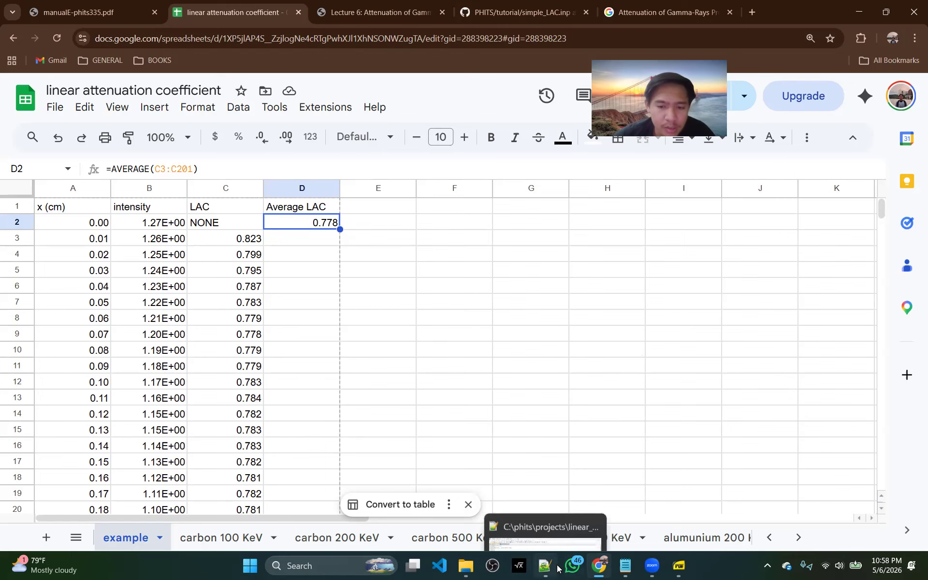
# Look up lead's attenuation coefficient at 100 keV in the absorber table of the Lecture 6 PDF
pyautogui.click(377, 12)
pyautogui.scroll(-20, 406, 311)
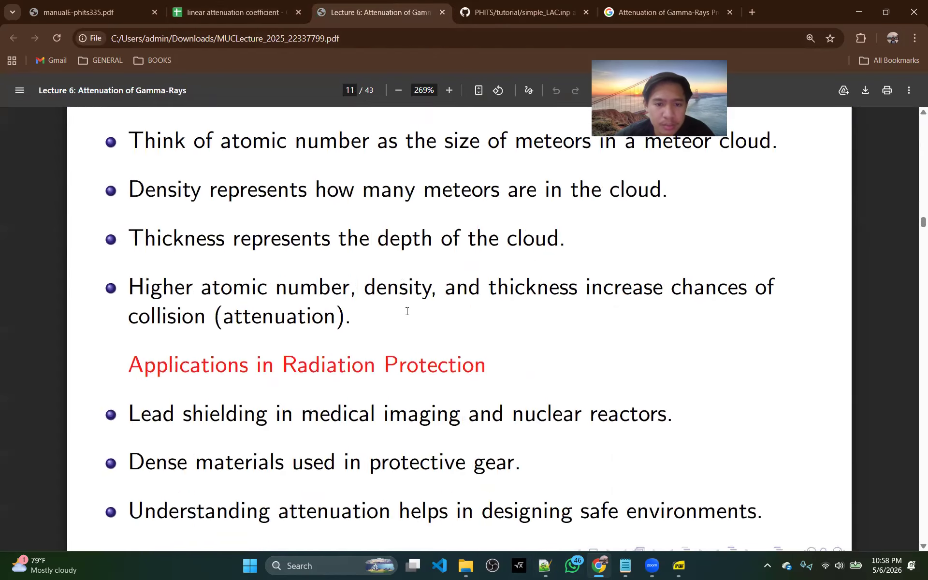
pyautogui.scroll(-20, 407, 311)
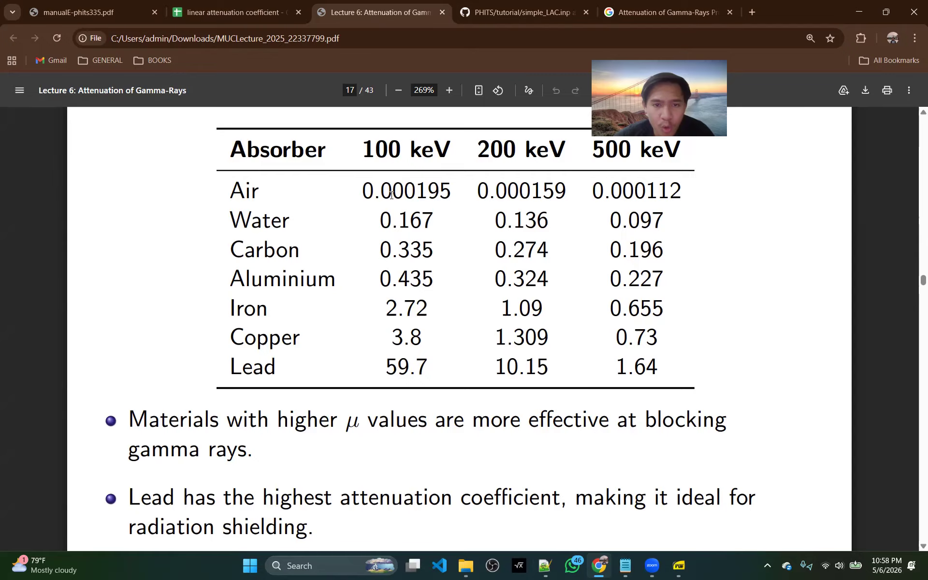
pyautogui.moveTo(388, 368); pyautogui.dragTo(433, 366)
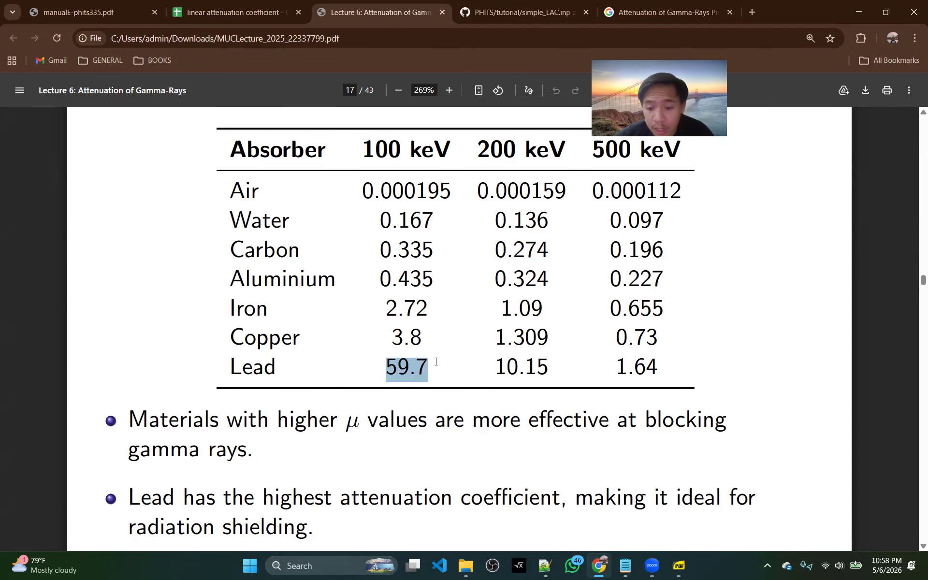
# In simple_LAC.inp in Notepad++, add the unit (MeV) to the energy comment, set c1 to 0.1, and save
pyautogui.click(546, 567)
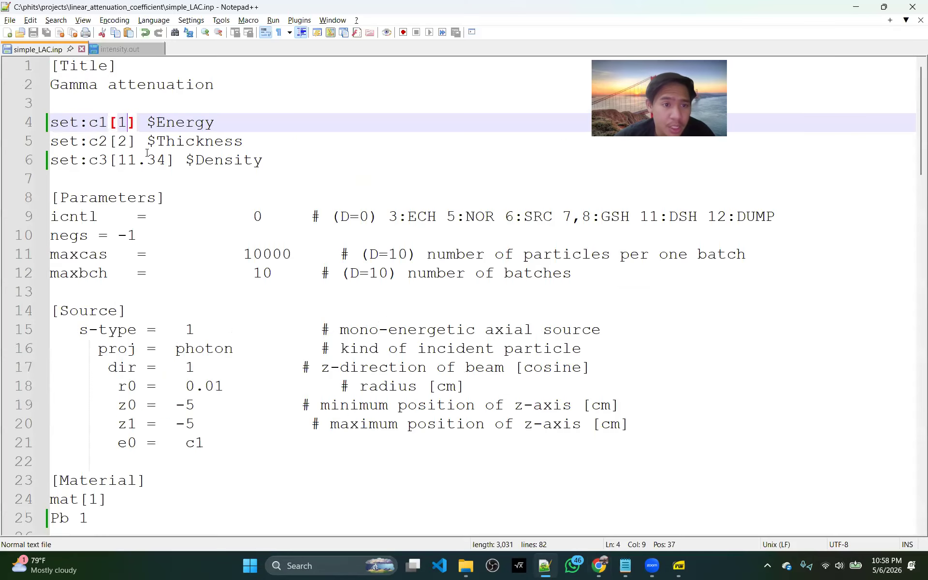
pyautogui.click(328, 122)
pyautogui.write('(Me')
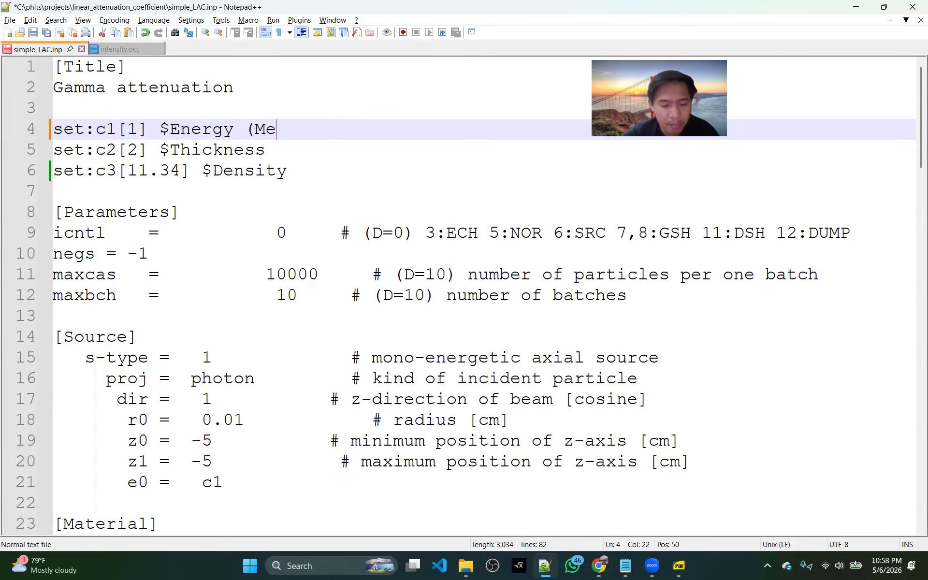
pyautogui.write('V)')
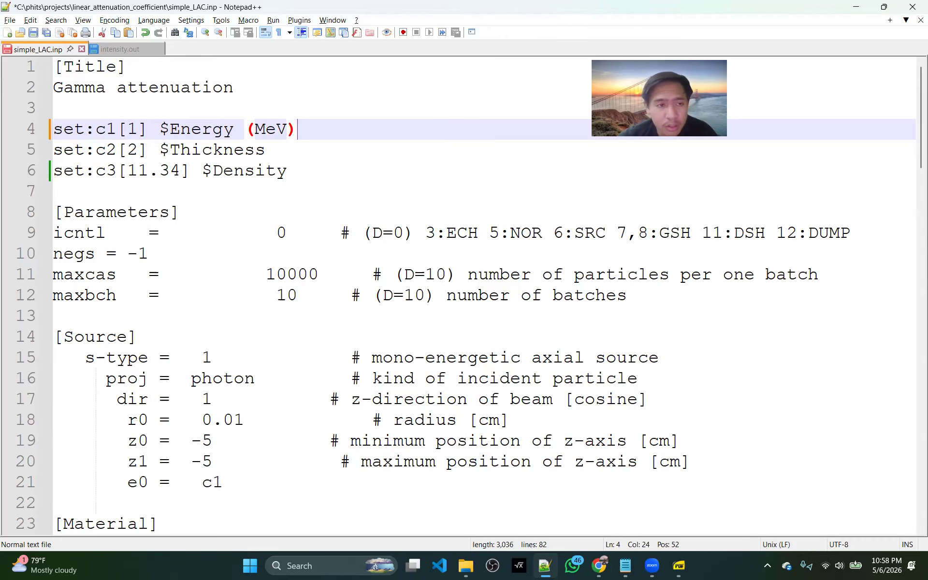
pyautogui.click(127, 130)
pyautogui.write('0.')
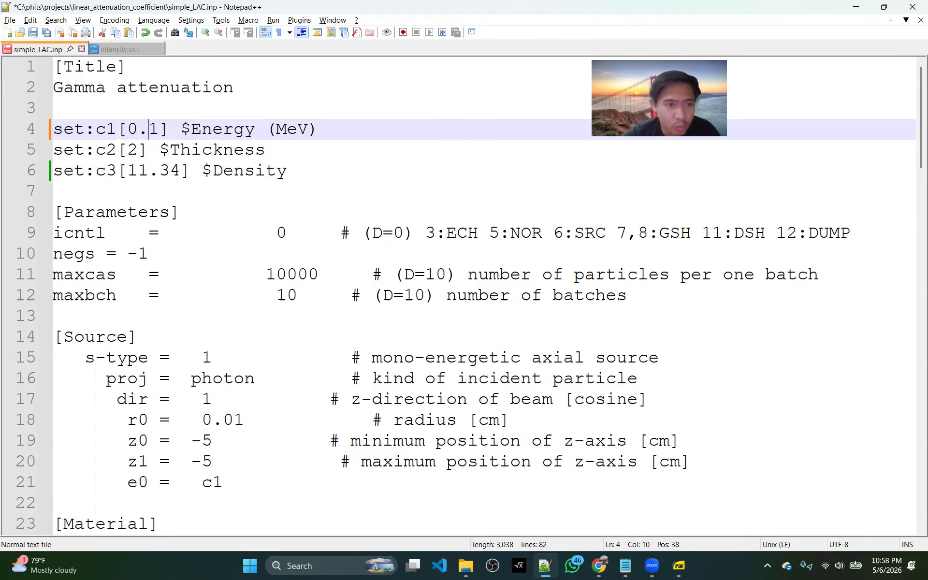
pyautogui.hotkey('ctrl', 's')
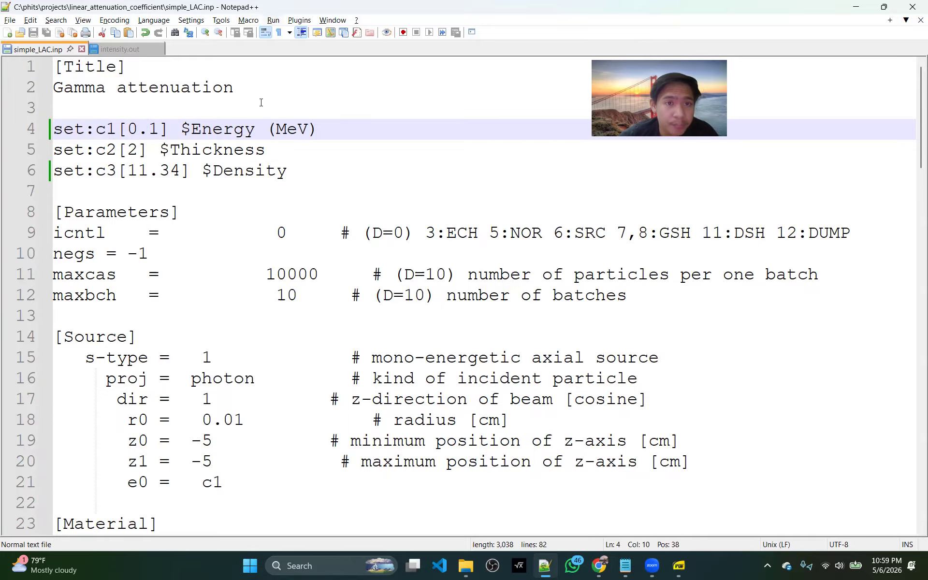
# Insert the line $OMP=15 above the [Title] section of simple_LAC.inp and save the file
pyautogui.scroll(2, 261, 102)
pyautogui.click(61, 68)
pyautogui.press('Return')
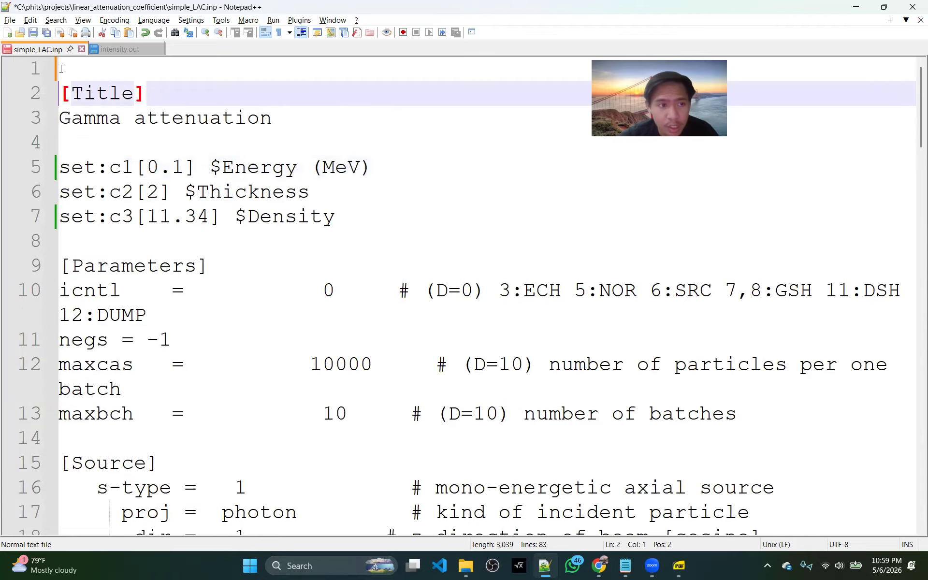
pyautogui.press('Up')
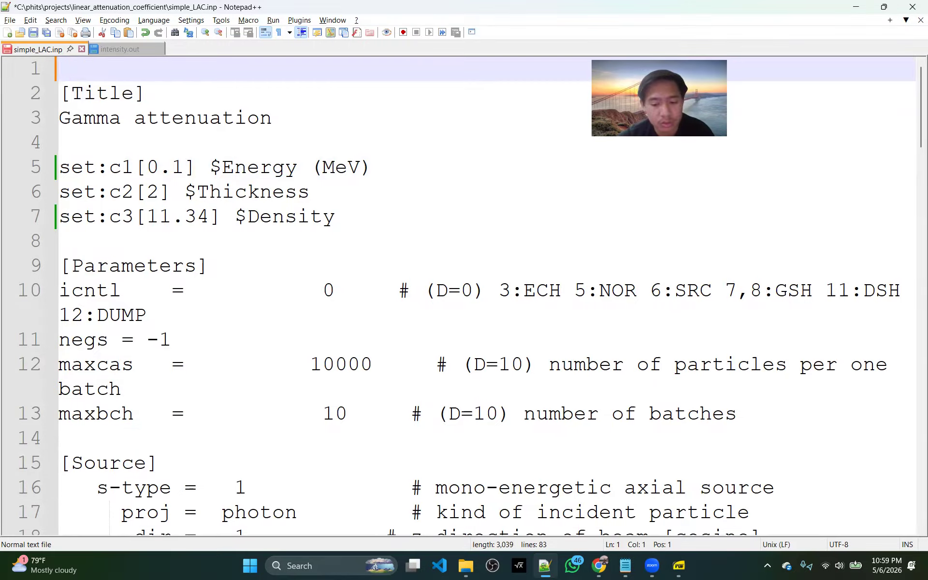
pyautogui.write('$OMP=15')
pyautogui.hotkey('ctrl', 's')
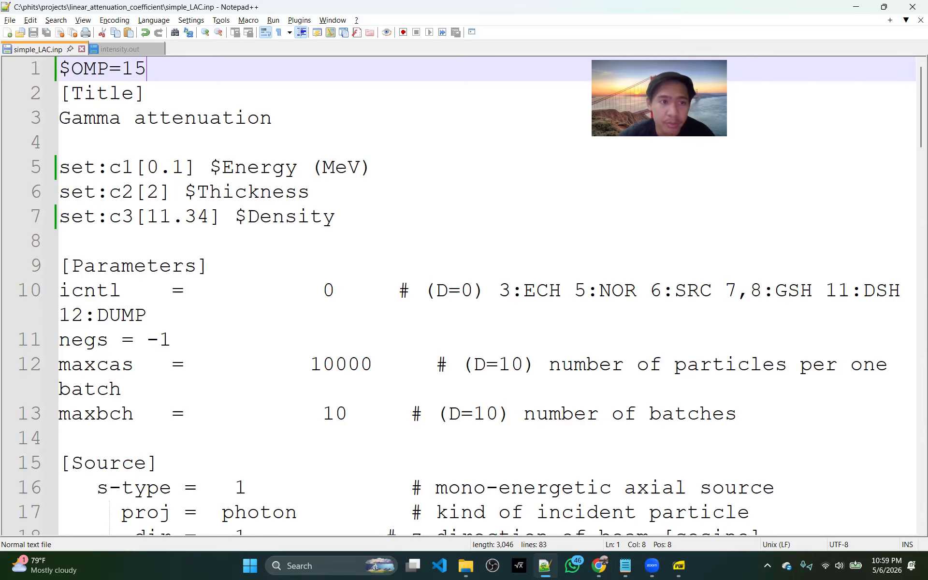
# Run the simple_LAC.inp simulation with PHITS_exe and close the console when it finishes
pyautogui.click(274, 20)
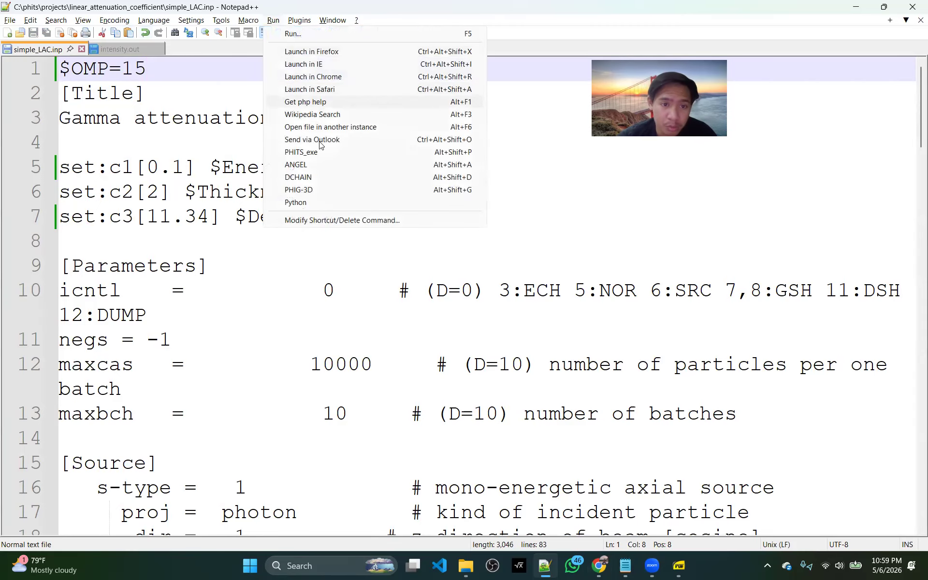
pyautogui.click(228, 317)
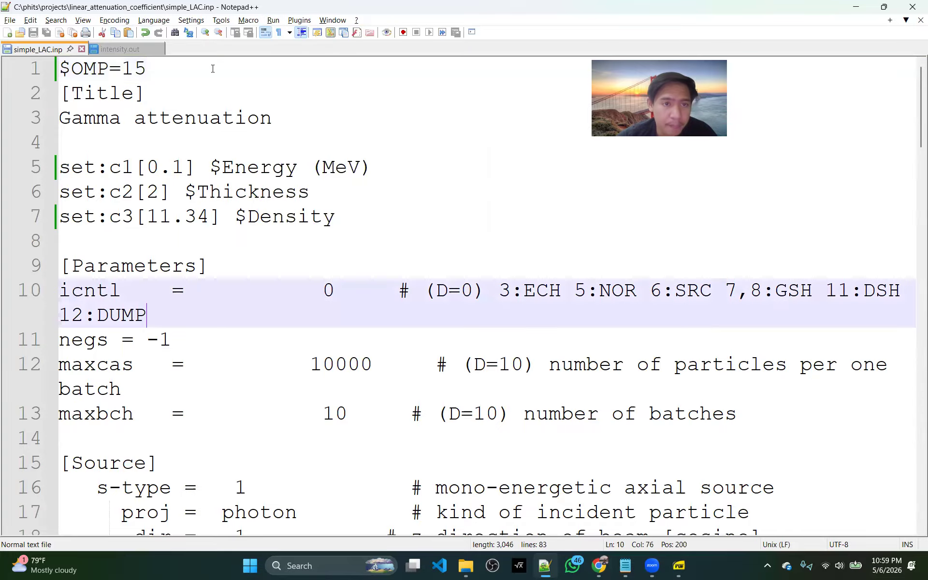
pyautogui.click(273, 20)
pyautogui.click(308, 151)
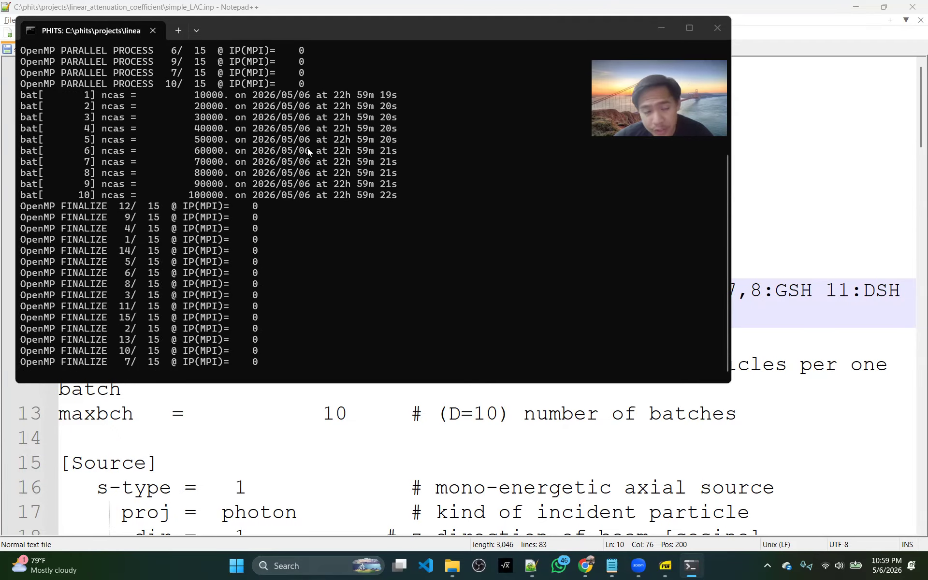
pyautogui.press('Return')
pyautogui.scroll(-1, 316, 246)
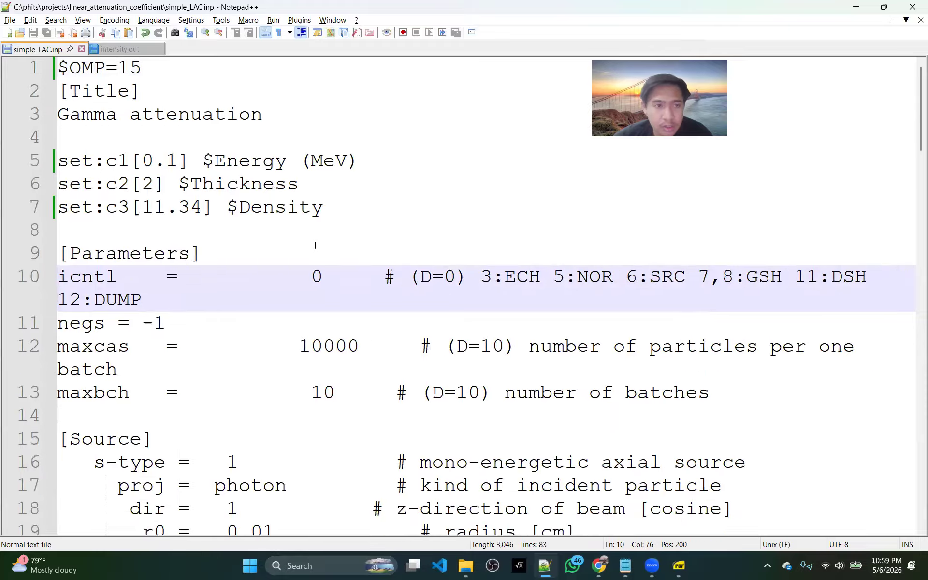
# Reload the modified intensity.out in Notepad++ and copy all its numeric flux rows from z = 0 to 2 cm
pyautogui.click(124, 50)
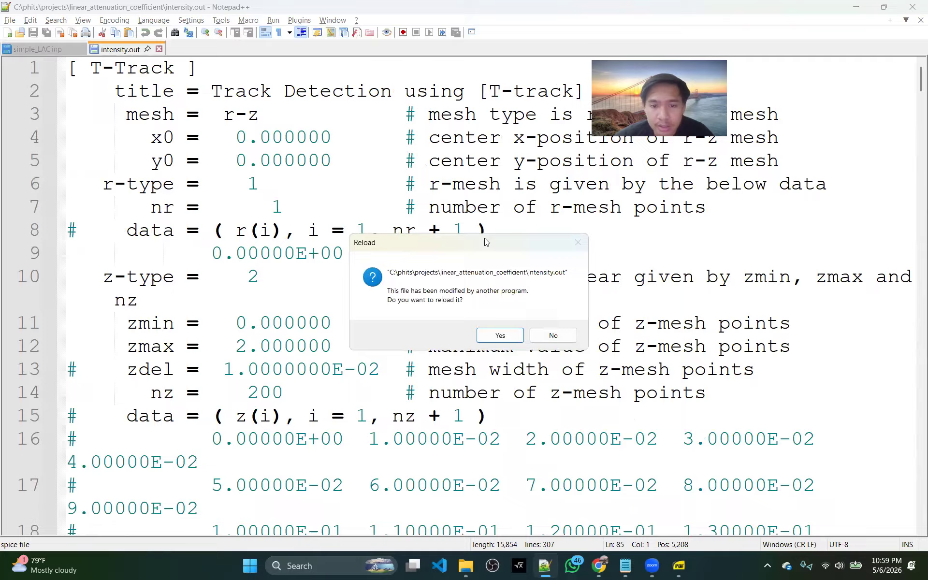
pyautogui.click(500, 335)
pyautogui.scroll(-2, 348, 349)
pyautogui.scroll(-1, 348, 349)
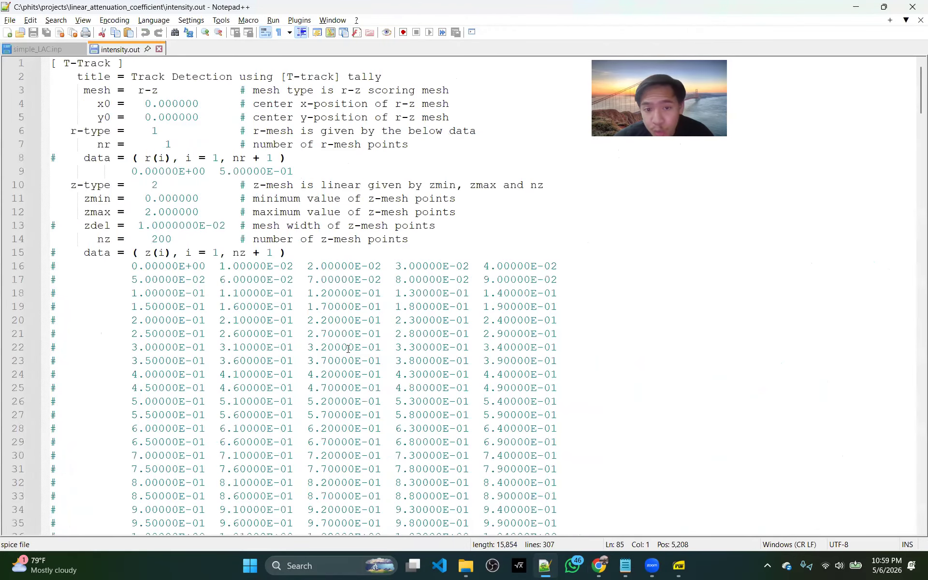
pyautogui.scroll(-7, 349, 349)
pyautogui.scroll(-13, 348, 349)
pyautogui.scroll(-1, 256, 362)
pyautogui.moveTo(66, 361); pyautogui.dragTo(371, 103)
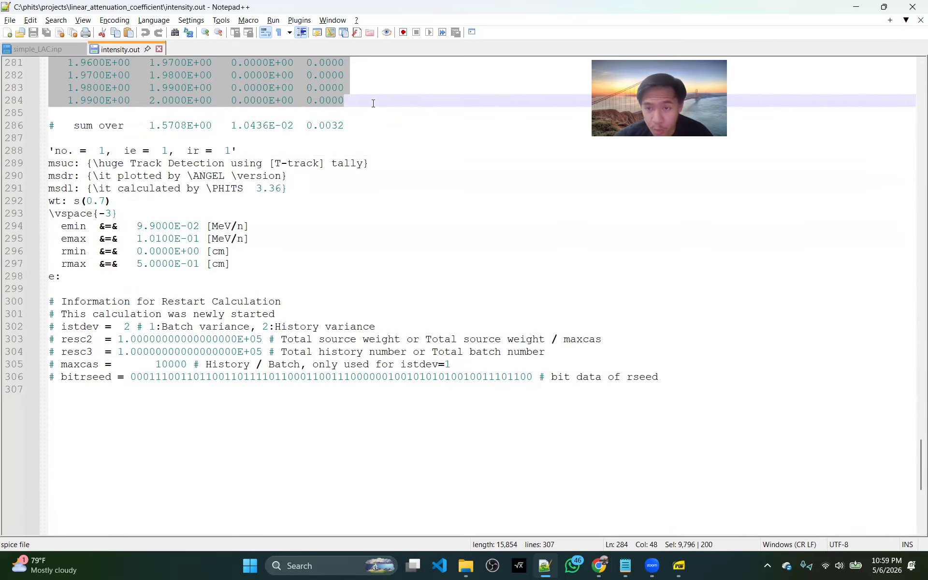
pyautogui.rightClick(271, 87)
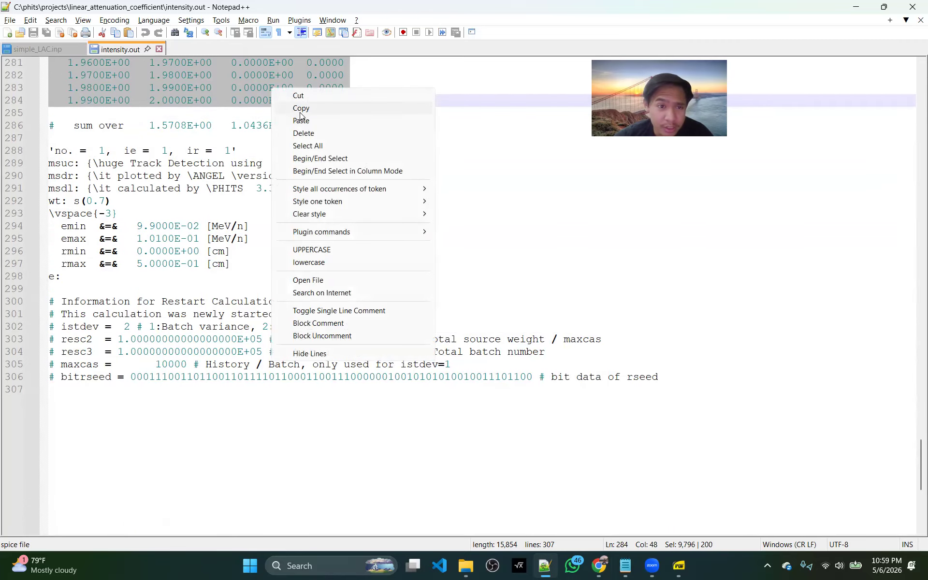
pyautogui.click(300, 109)
pyautogui.scroll(7, 343, 294)
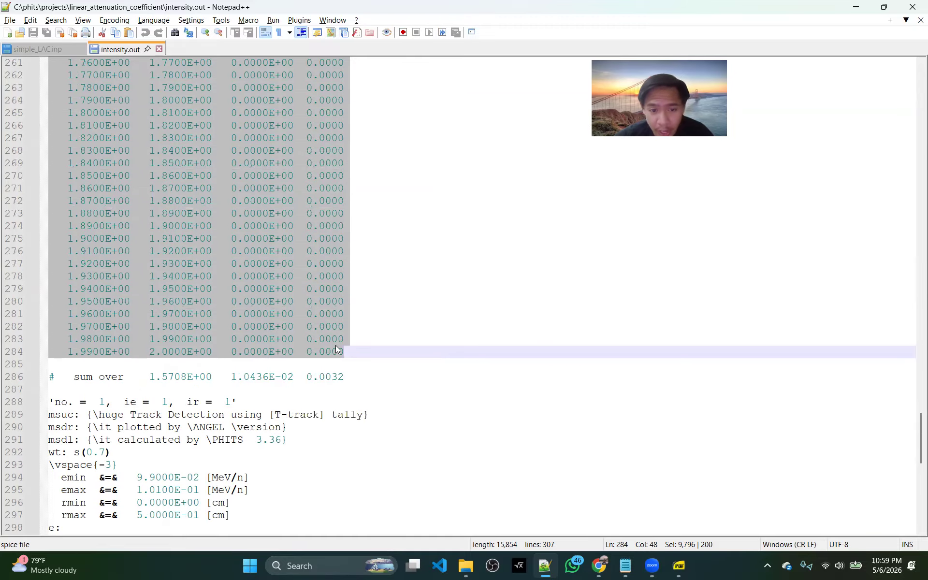
pyautogui.moveTo(231, 264); pyautogui.dragTo(290, 265)
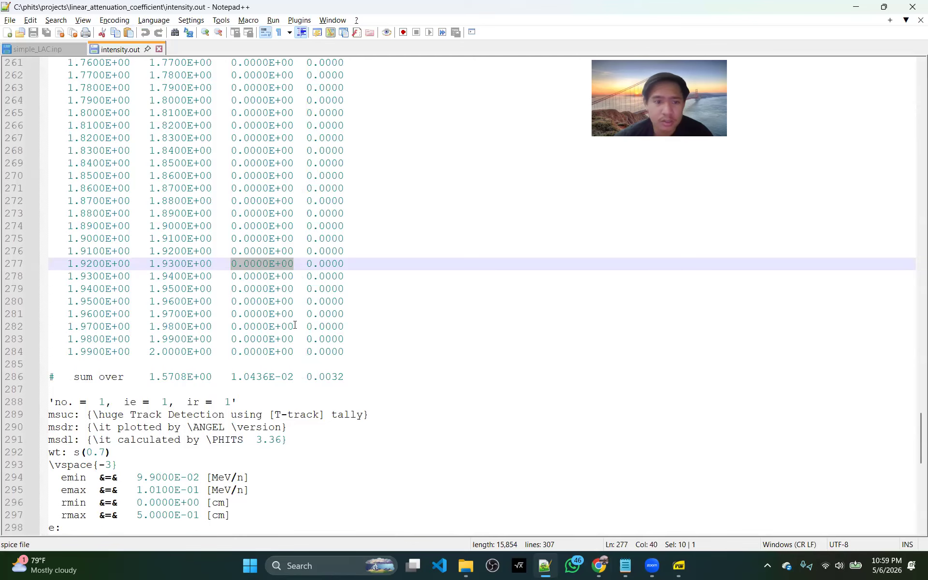
pyautogui.scroll(7, 295, 325)
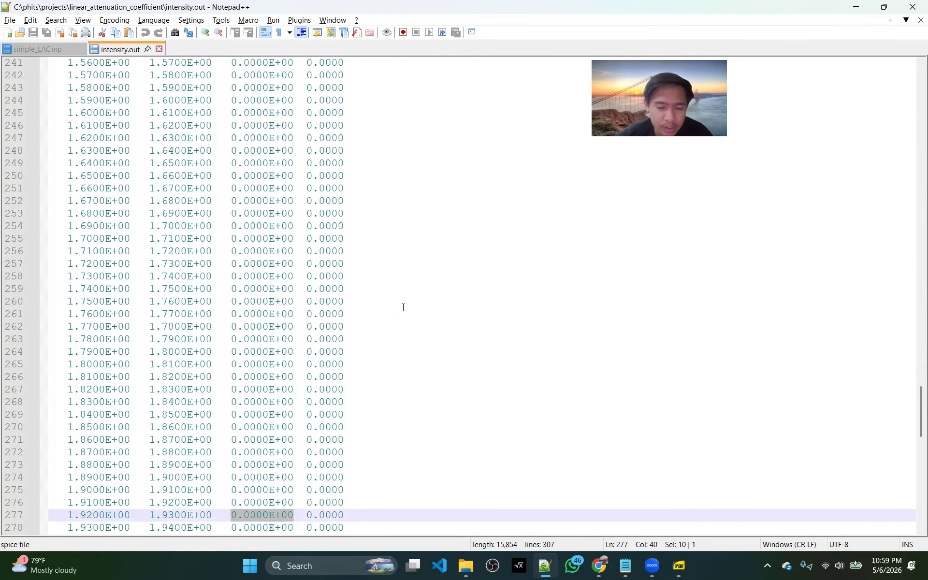
# Switch to the linear attenuation coefficient spreadsheet and paste the copied rows at F2 of the example sheet, split into columns with automatic separator detection
pyautogui.click(599, 565)
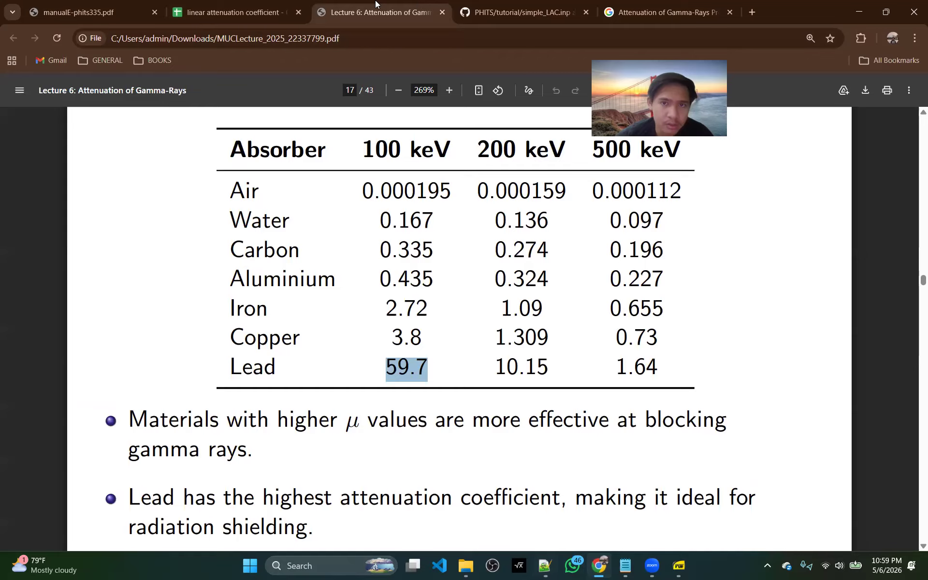
pyautogui.click(232, 12)
pyautogui.click(488, 221)
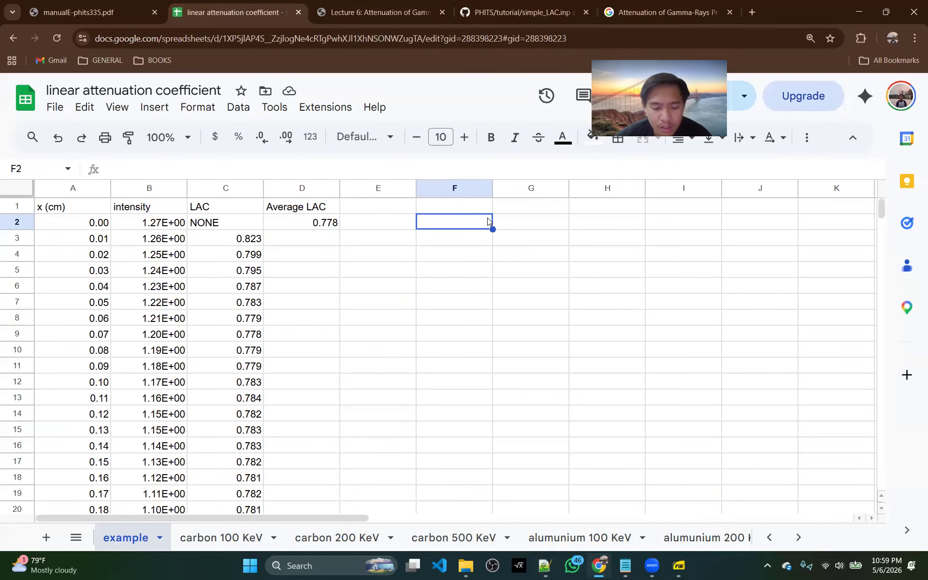
pyautogui.hotkey('ctrl', 'v')
pyautogui.click(507, 485)
pyautogui.click(538, 452)
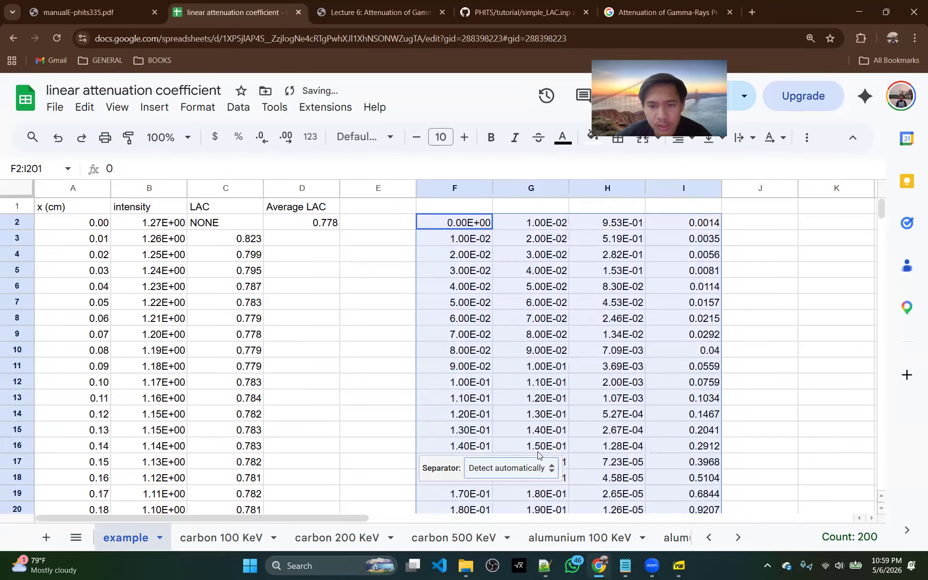
# Copy the photon flux values in H2:H201 into the intensity column starting at B2
pyautogui.click(625, 222)
pyautogui.hotkey('ctrl', 'shift', 'Down')
pyautogui.hotkey('ctrl', 'c')
pyautogui.scroll(20, 301, 352)
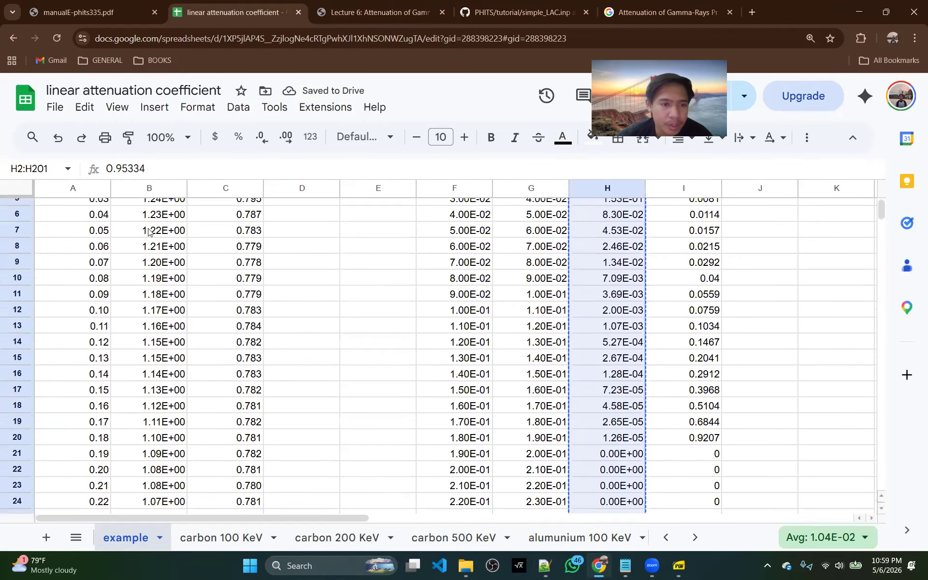
pyautogui.scroll(2, 148, 232)
pyautogui.click(147, 224)
pyautogui.hotkey('ctrl', 'v')
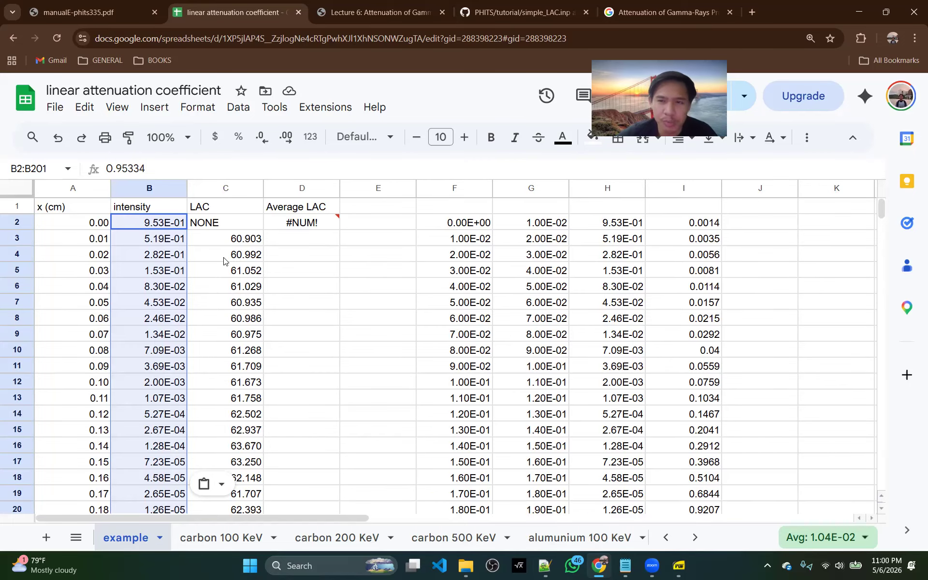
# Examine the Average LAC error and trace it through the LAC formula in C21 and the intensity in B21
pyautogui.moveTo(305, 223)
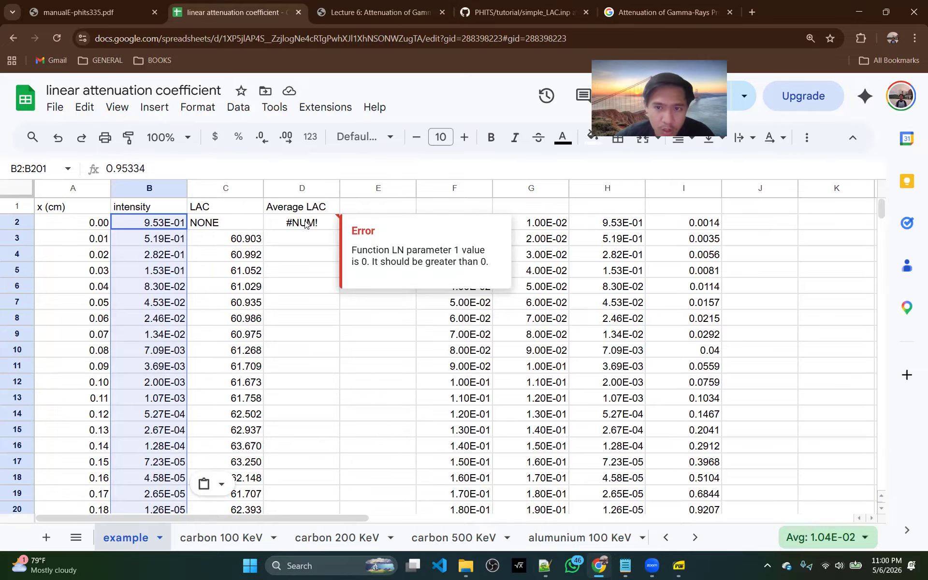
pyautogui.scroll(-10, 229, 408)
pyautogui.scroll(10, 230, 409)
pyautogui.scroll(-3, 208, 302)
pyautogui.scroll(1, 208, 302)
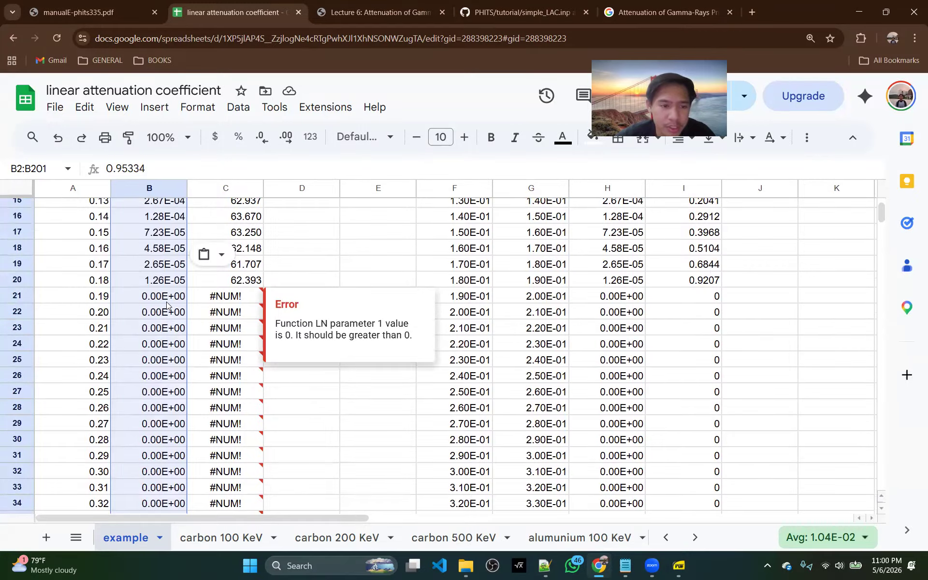
pyautogui.click(179, 300)
pyautogui.click(220, 298)
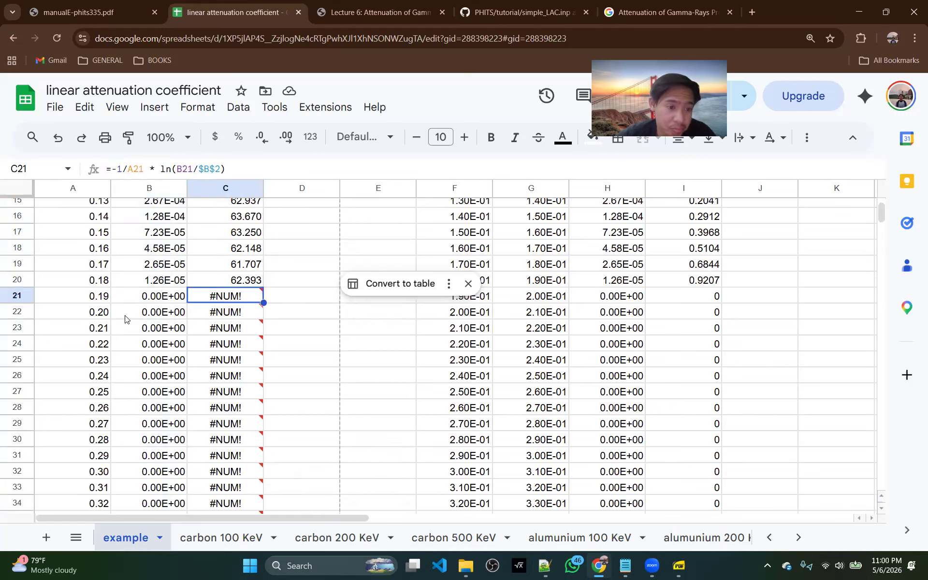
pyautogui.click(156, 297)
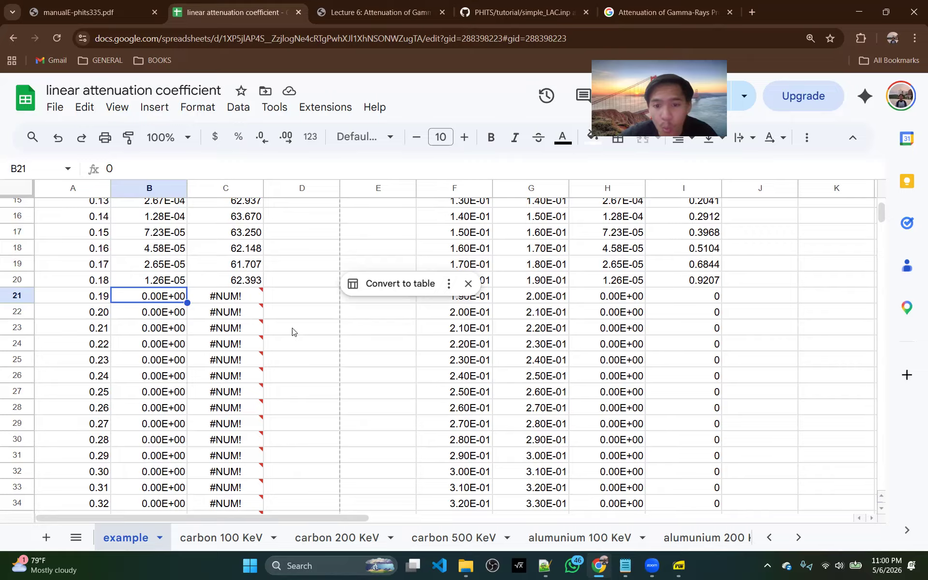
# Switch to Notepad++ and compare the relative errors (r.err) of the intensity.out rows starting at z = 0.10 and 0.11 cm
pyautogui.click(538, 565)
pyautogui.scroll(20, 311, 376)
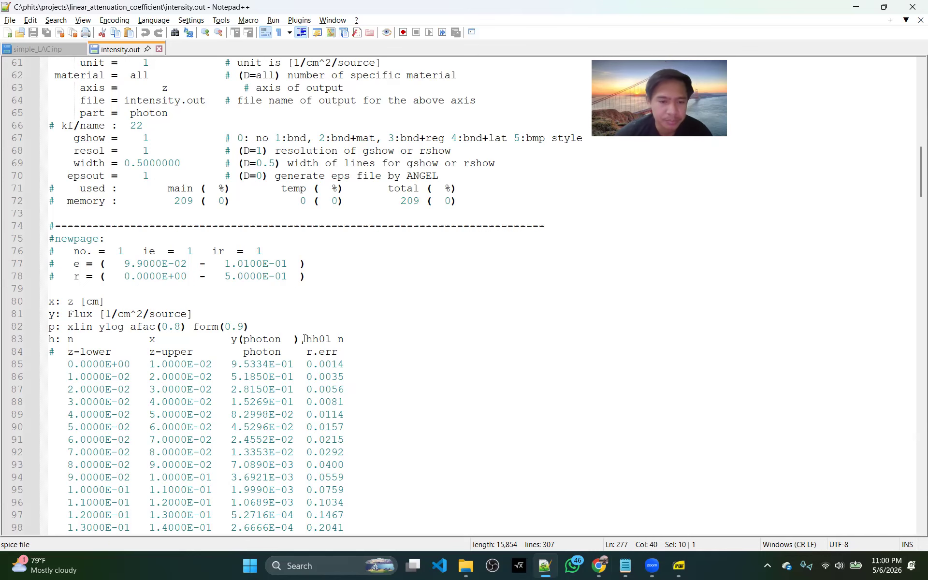
pyautogui.scroll(-7, 305, 339)
pyautogui.moveTo(349, 250); pyautogui.dragTo(27, 256)
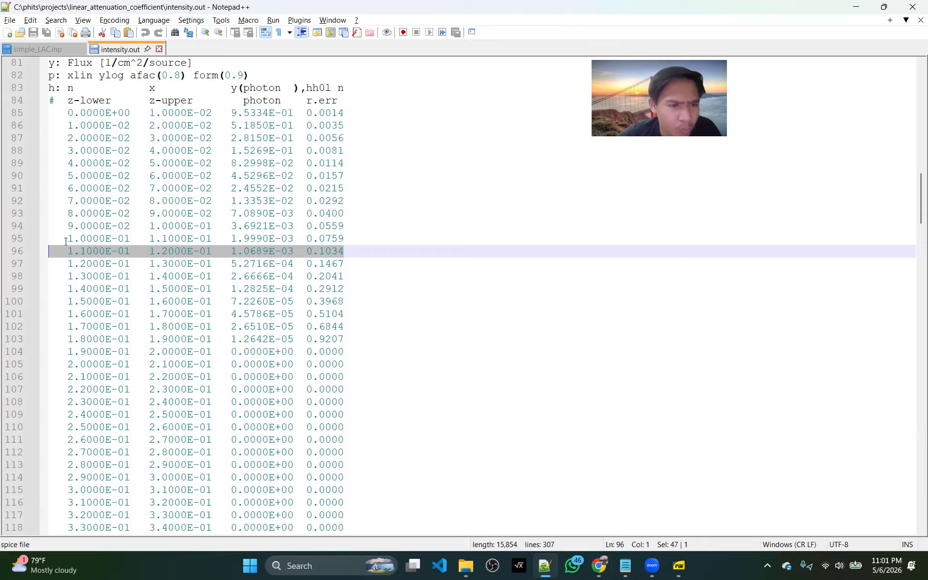
pyautogui.moveTo(65, 242); pyautogui.dragTo(351, 237)
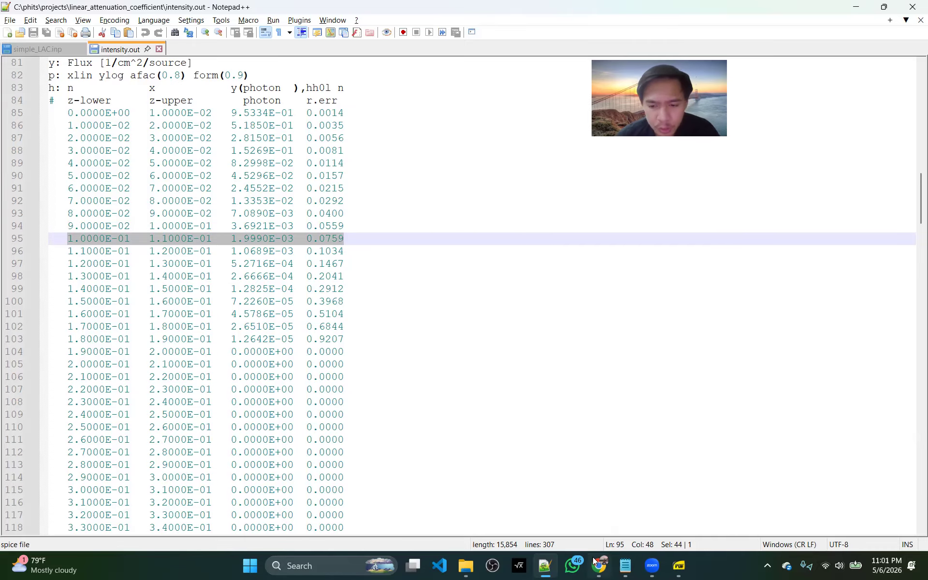
# Back in the spreadsheet, fill the whole row for x = 0.10 cm (row 12) with bright green
pyautogui.hotkey('alt', 'Tab')
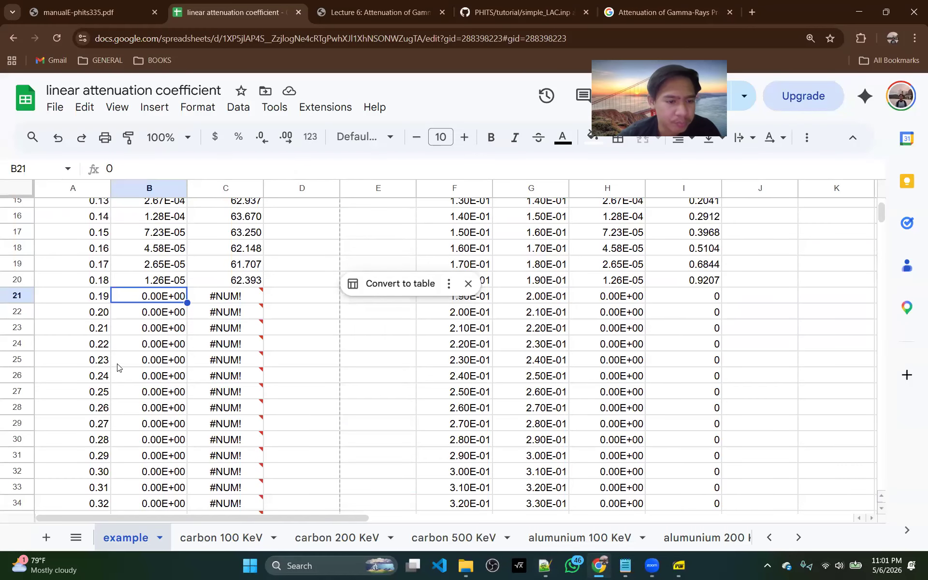
pyautogui.scroll(5, 96, 415)
pyautogui.click(21, 377)
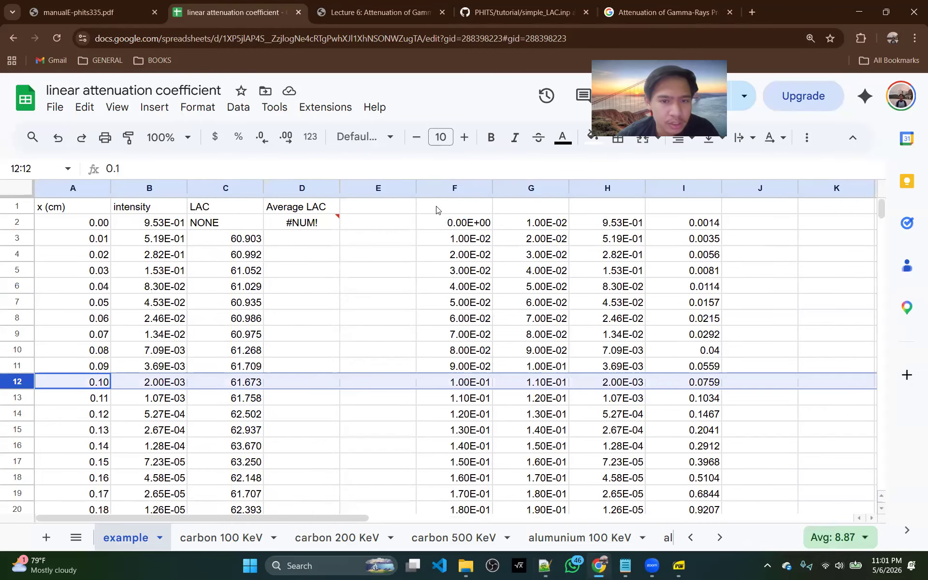
pyautogui.click(598, 145)
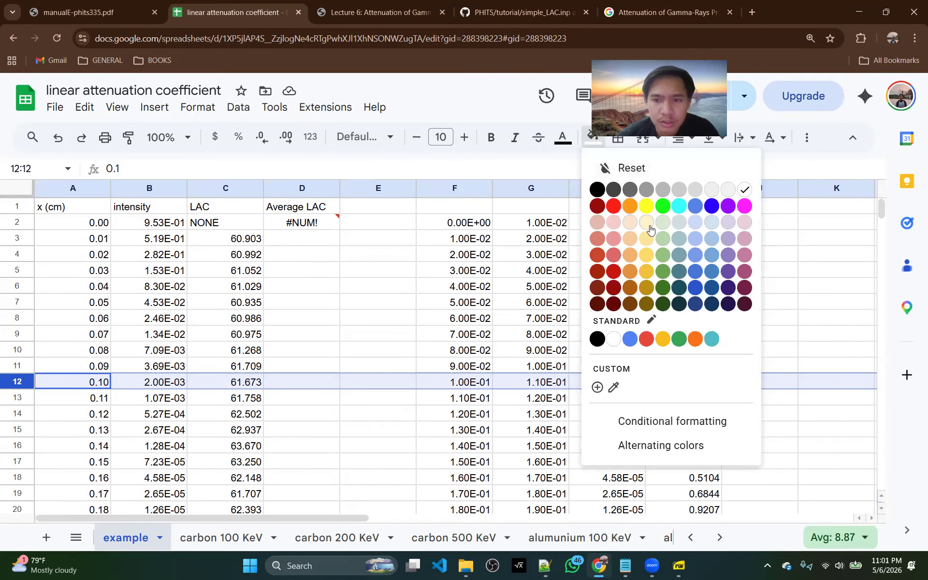
pyautogui.click(668, 208)
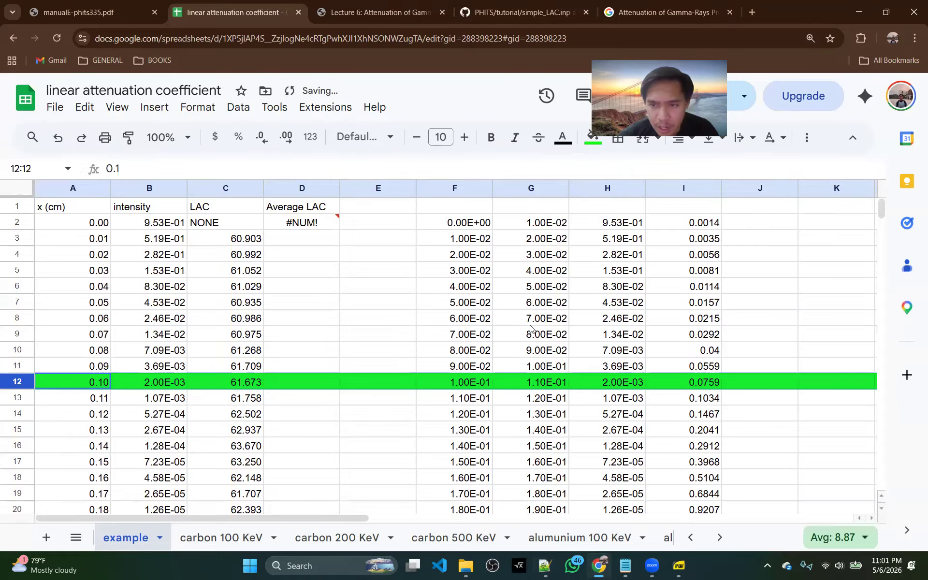
pyautogui.click(707, 402)
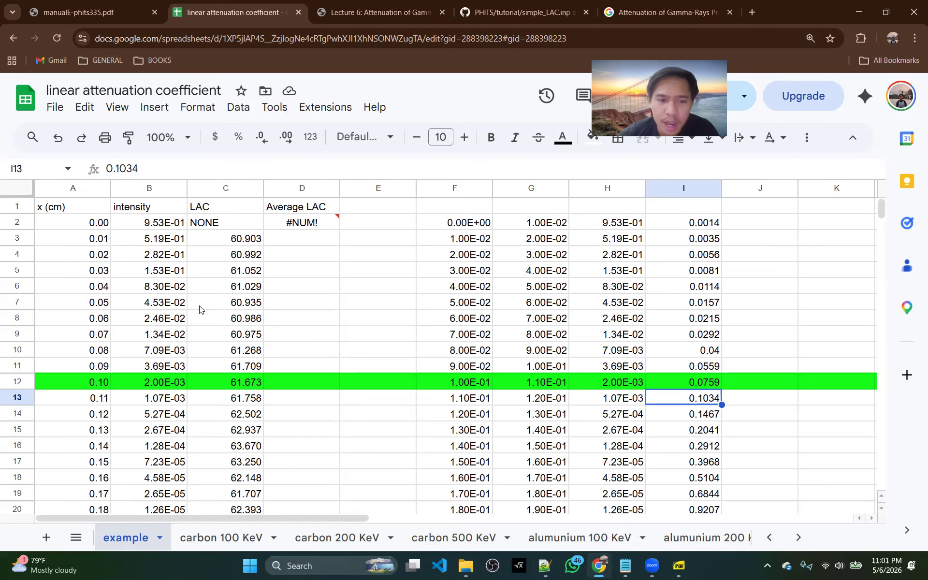
# Look up lead's 100 keV coefficient in the Lecture 6 PDF and enter 59.7 in E2 of the example sheet
pyautogui.click(377, 12)
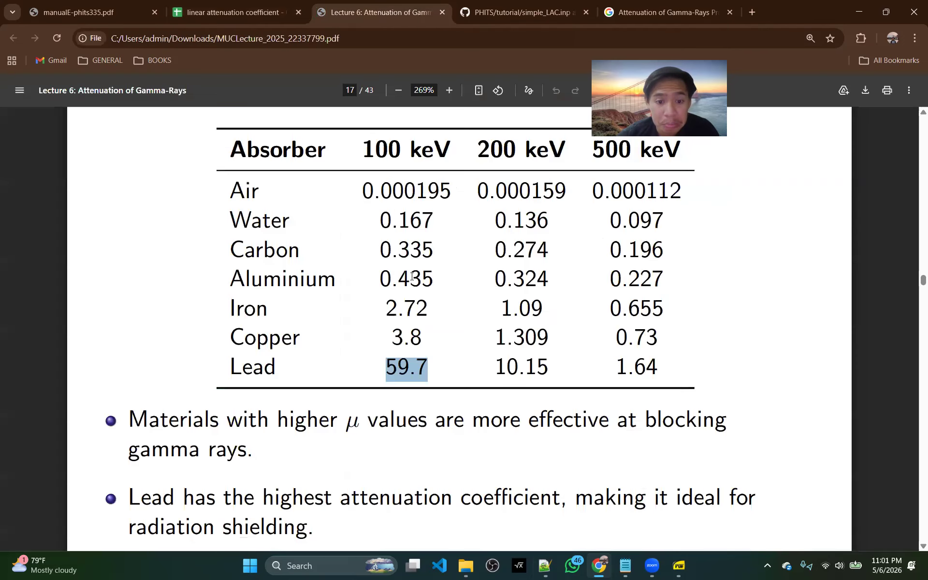
pyautogui.moveTo(382, 366); pyautogui.dragTo(419, 368)
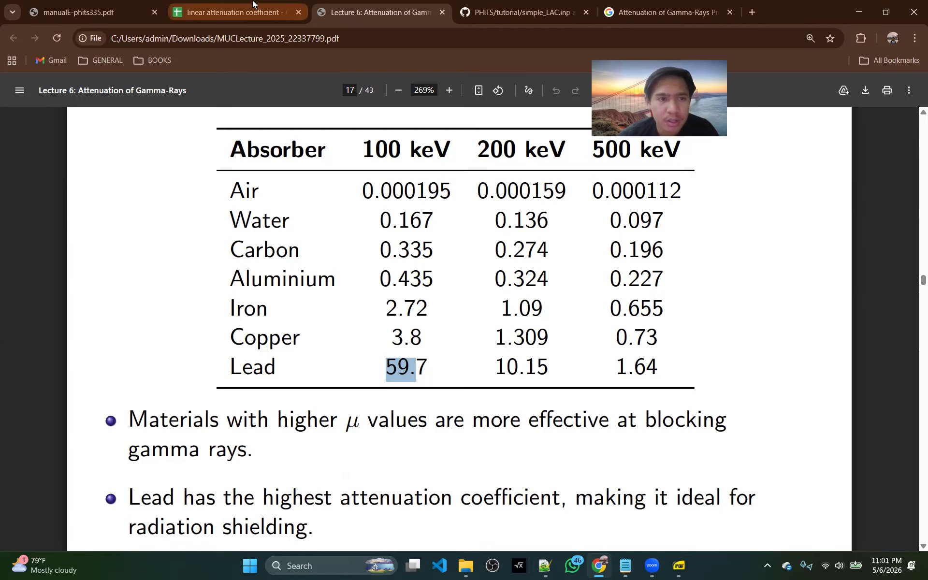
pyautogui.click(237, 12)
pyautogui.click(384, 229)
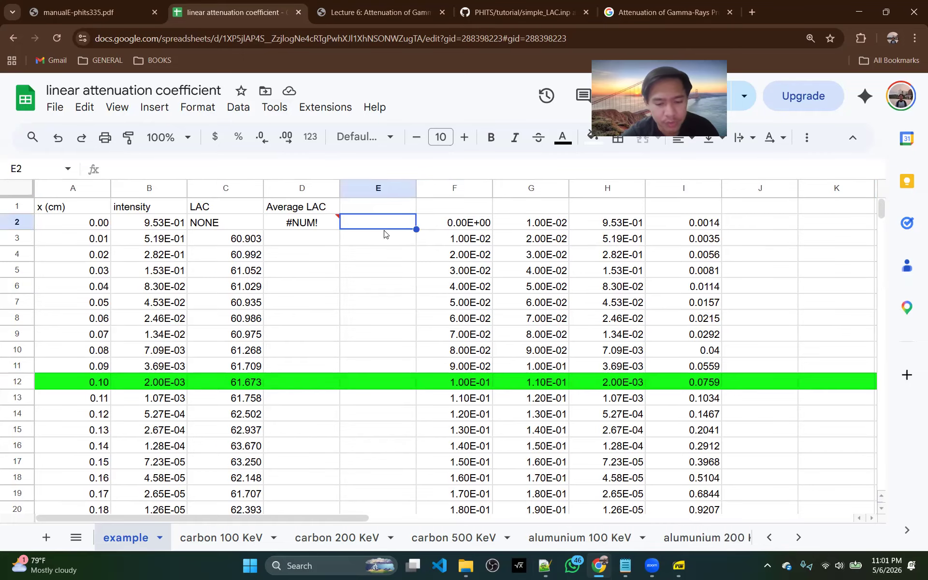
pyautogui.write('59.7')
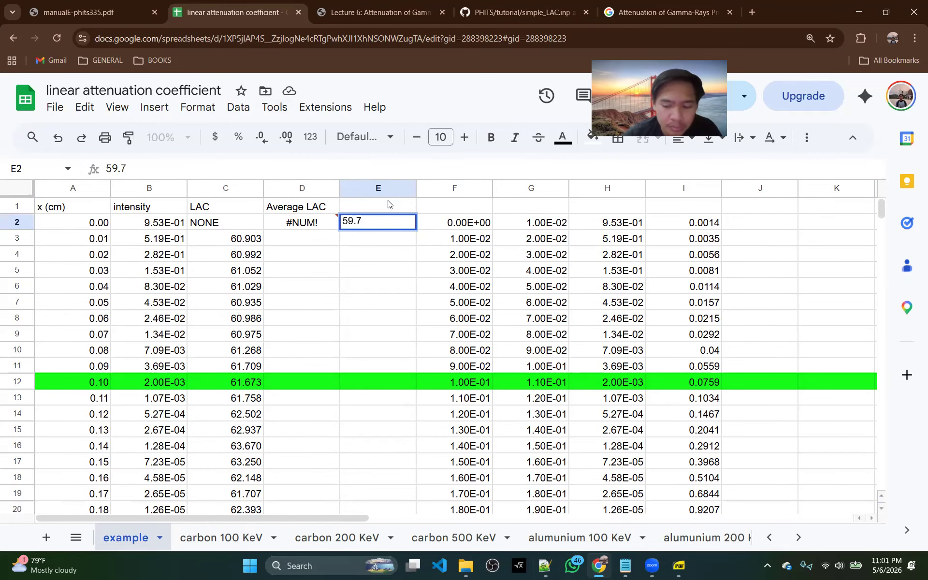
pyautogui.press('Return')
# Change the Average LAC formula in D2 to =AVERAGE(C3:C12), covering only the rows down to the green one
pyautogui.moveTo(231, 239); pyautogui.dragTo(239, 387)
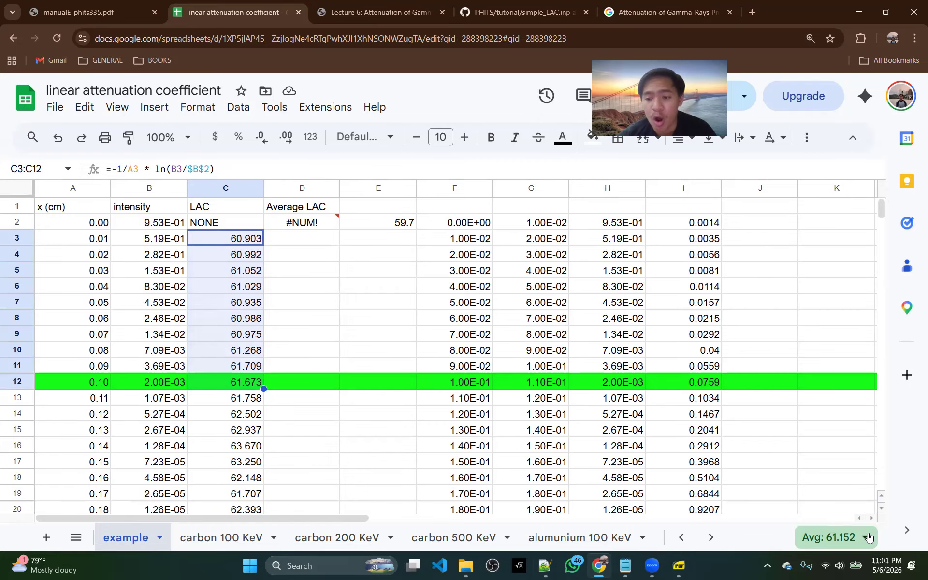
pyautogui.click(313, 220)
pyautogui.click(194, 169)
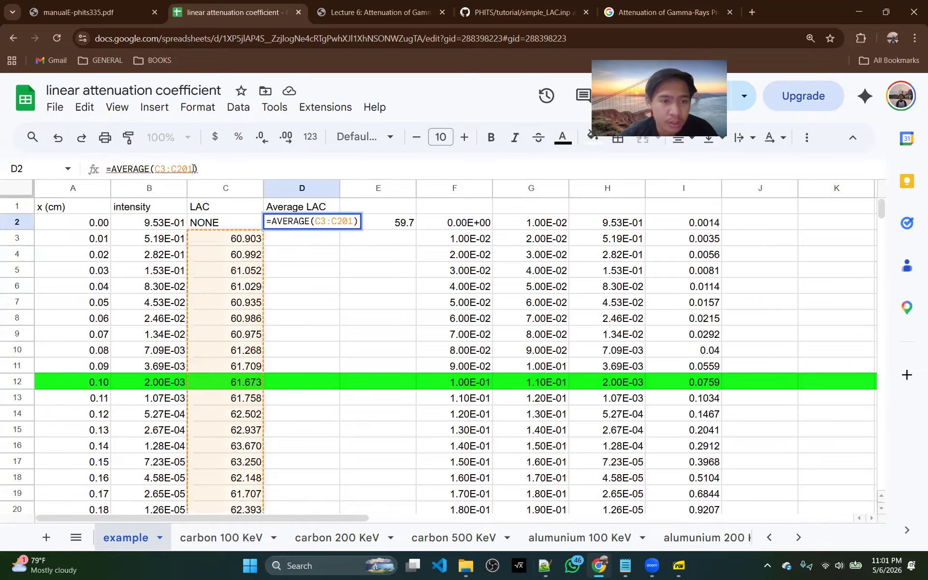
pyautogui.press('BackSpace')
pyautogui.press('BackSpace')
pyautogui.press('BackSpace')
pyautogui.press('BackSpace')
pyautogui.press('BackSpace')
pyautogui.press('BackSpace')
pyautogui.press('BackSpace')
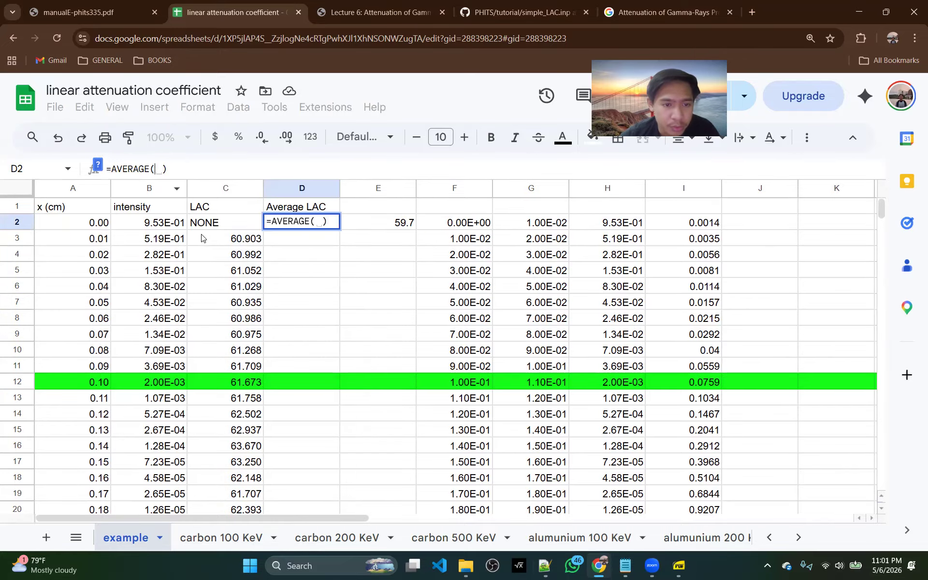
pyautogui.moveTo(203, 238); pyautogui.dragTo(207, 366)
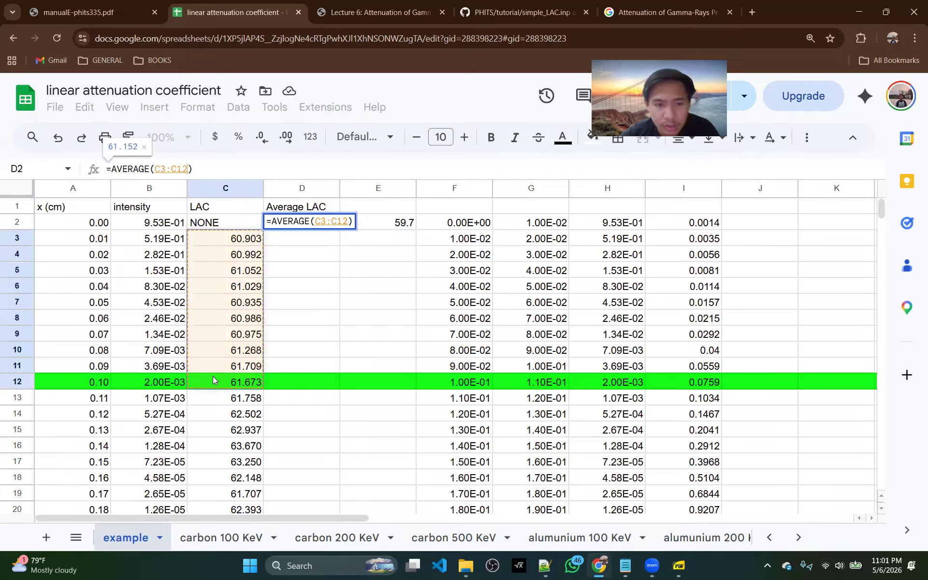
pyautogui.press('Return')
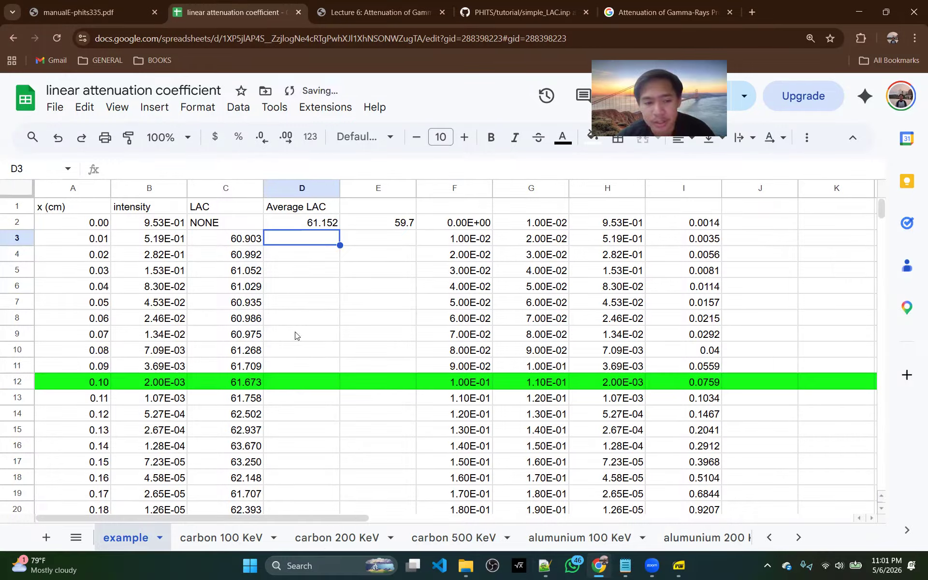
# Check the average of all valid LAC values by selecting C3:C20
pyautogui.scroll(-2, 292, 401)
pyautogui.scroll(2, 234, 317)
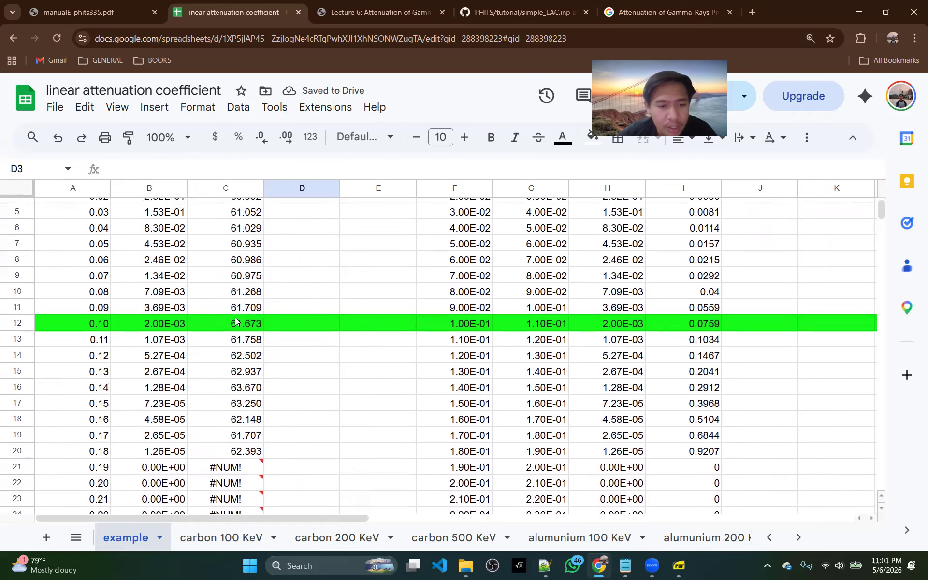
pyautogui.scroll(1, 248, 220)
pyautogui.moveTo(242, 238); pyautogui.dragTo(226, 443)
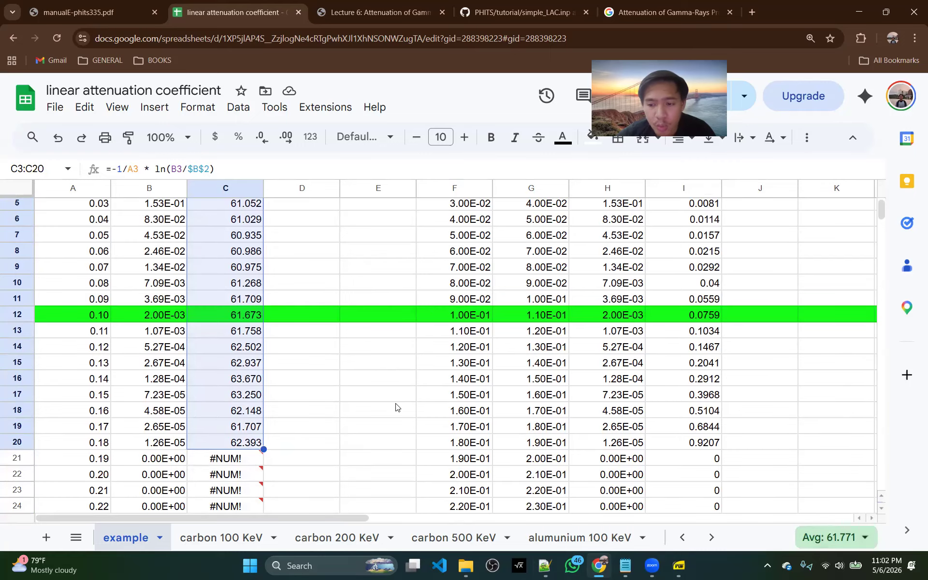
# Review the relative errors in I13:I20 below the green row and check the LAC averages of C3:C11 and C3:C19
pyautogui.scroll(2, 339, 309)
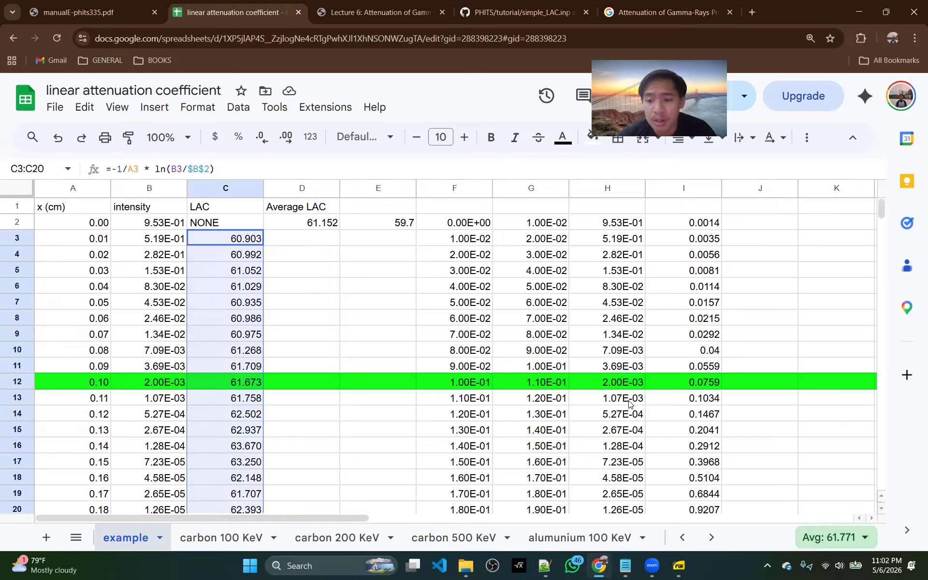
pyautogui.moveTo(686, 399); pyautogui.dragTo(683, 517)
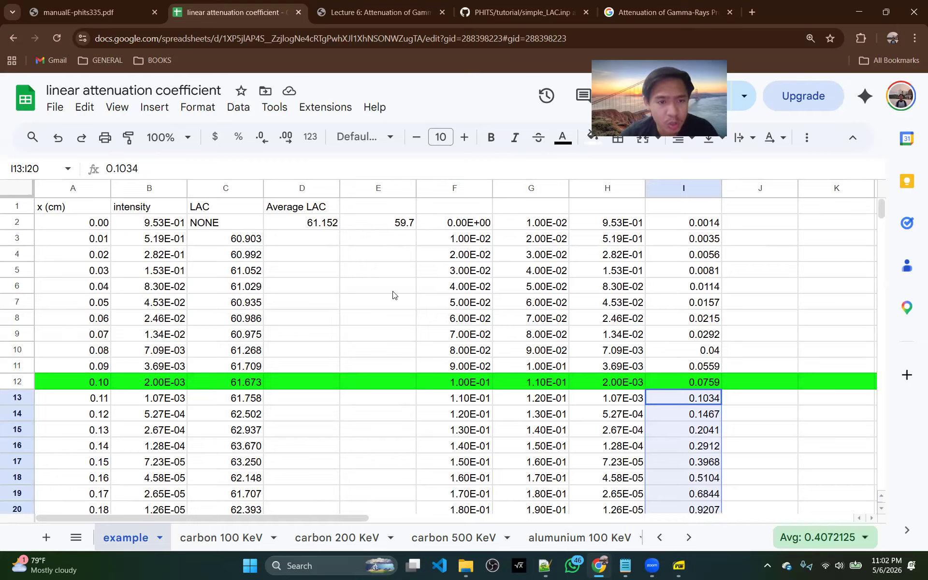
pyautogui.moveTo(249, 240); pyautogui.dragTo(233, 371)
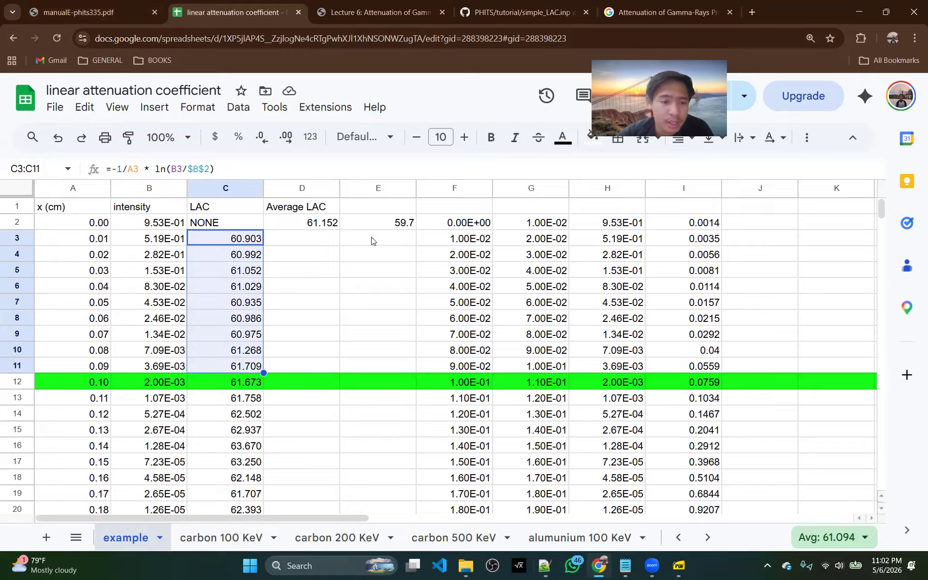
pyautogui.scroll(-3, 248, 313)
pyautogui.scroll(3, 242, 290)
pyautogui.click(231, 240)
pyautogui.moveTo(231, 239); pyautogui.dragTo(252, 493)
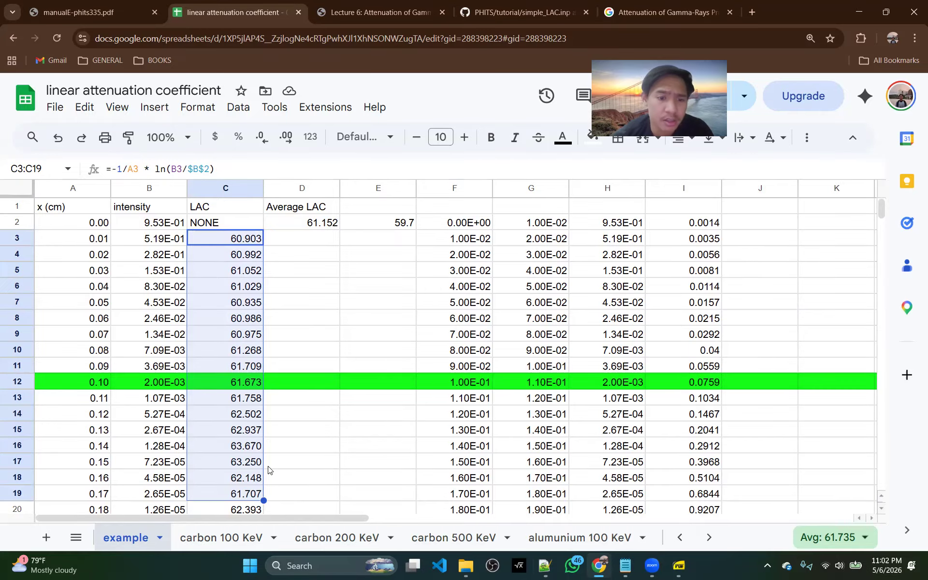
# Inspect the zero-intensity rows and their LAC errors from x = 0.19 cm downward by selecting B21:C36
pyautogui.scroll(-4, 270, 470)
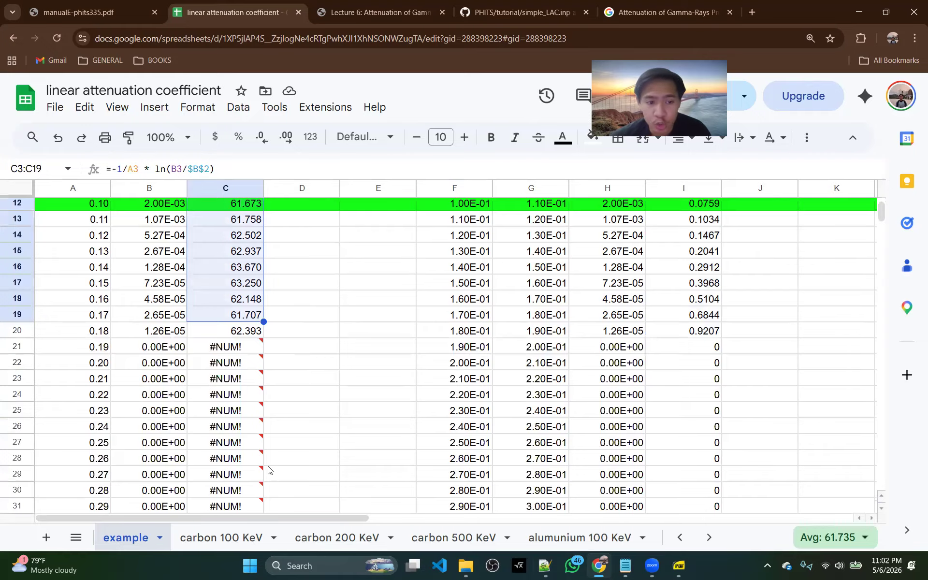
pyautogui.moveTo(171, 351); pyautogui.dragTo(262, 494)
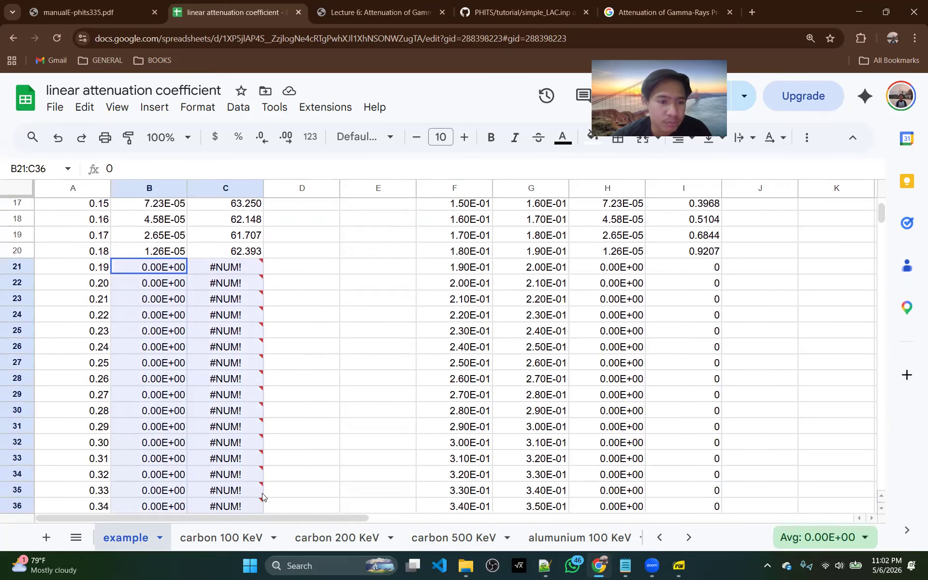
pyautogui.moveTo(262, 493); pyautogui.dragTo(262, 493)
# Switch to the EPS plot viewer and examine the photon track around the front face of slab 102 in track_xz.eps
pyautogui.moveTo(681, 568)
pyautogui.click(683, 523)
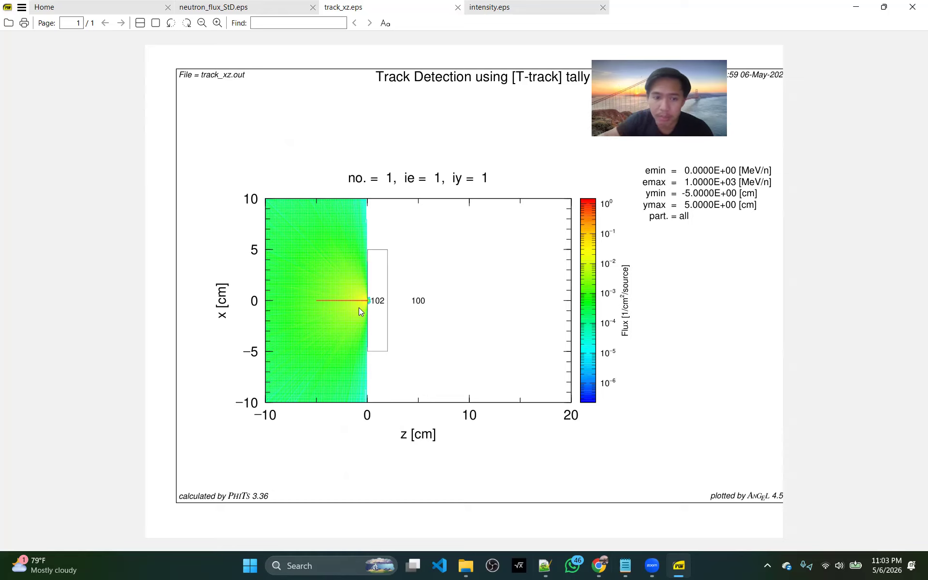
pyautogui.scroll(3, 358, 308)
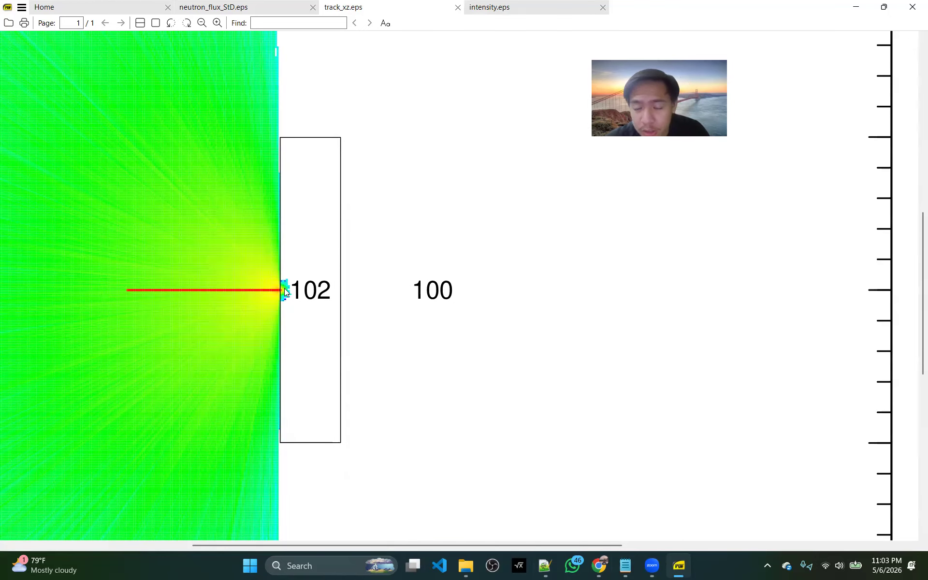
pyautogui.scroll(-3, 284, 288)
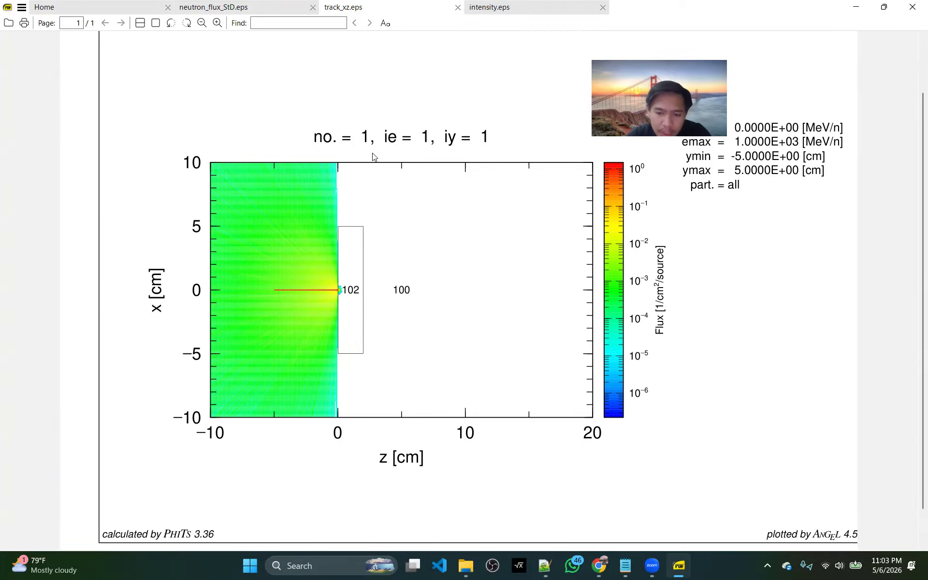
# Return to the spreadsheet, open the carbon 100 KeV sheet and look through the list of all material and energy sheets
pyautogui.click(599, 566)
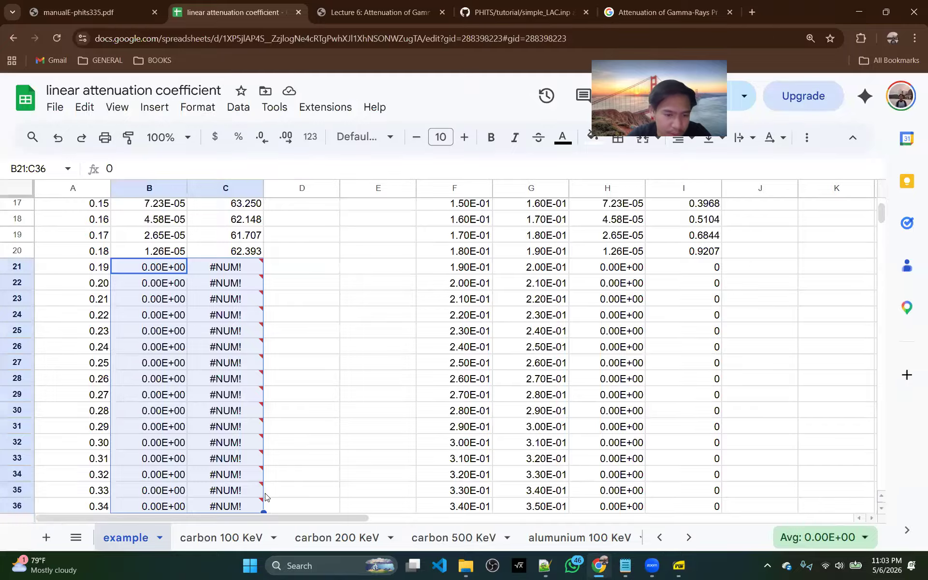
pyautogui.click(367, 433)
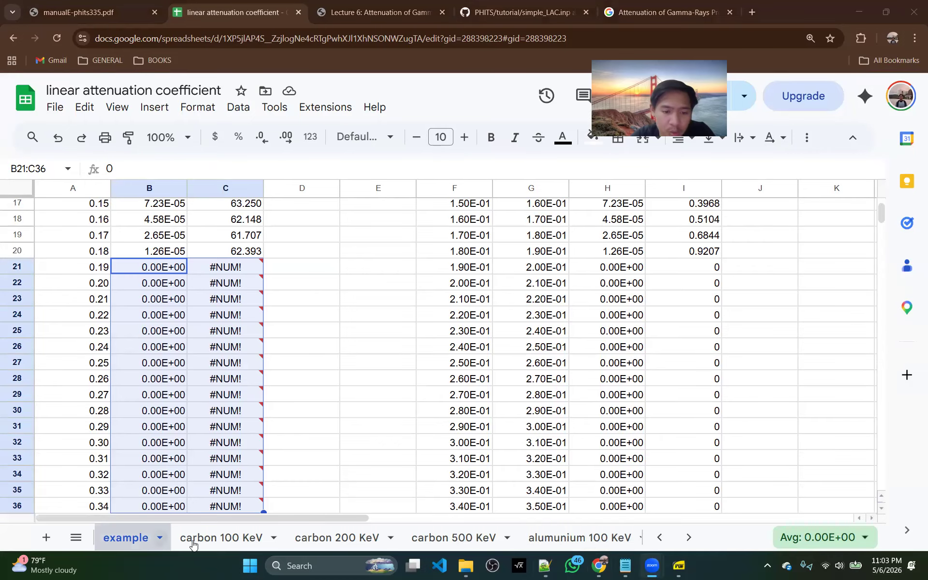
pyautogui.click(221, 539)
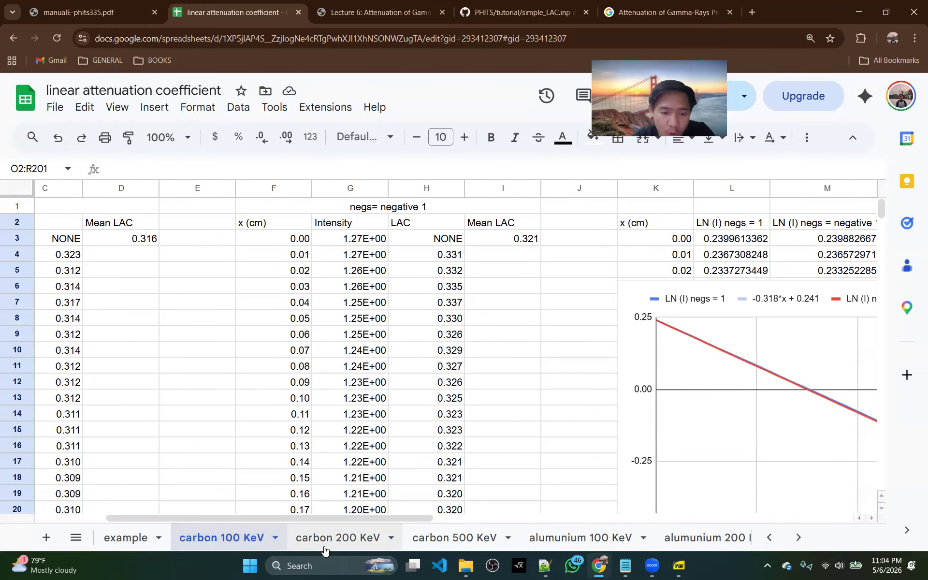
pyautogui.click(74, 538)
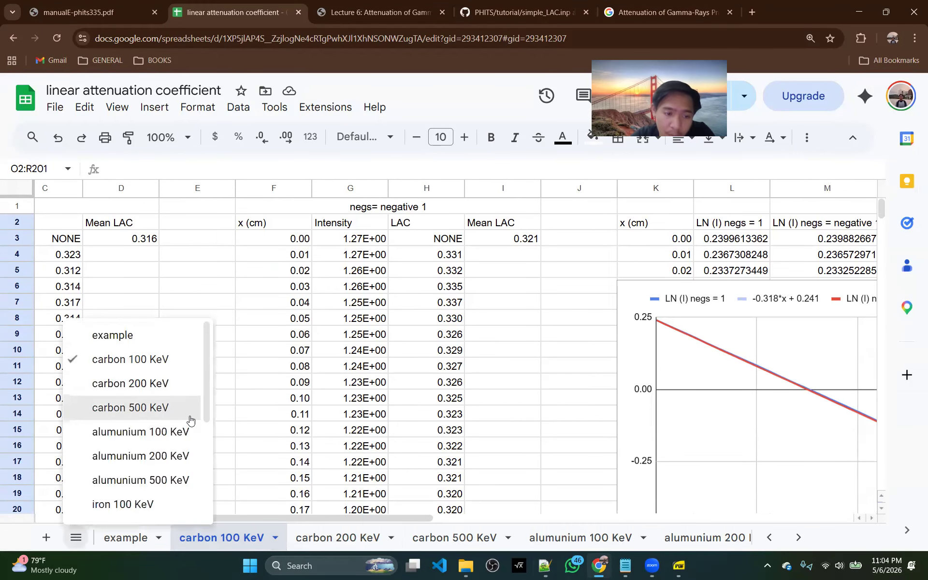
pyautogui.scroll(-5, 190, 421)
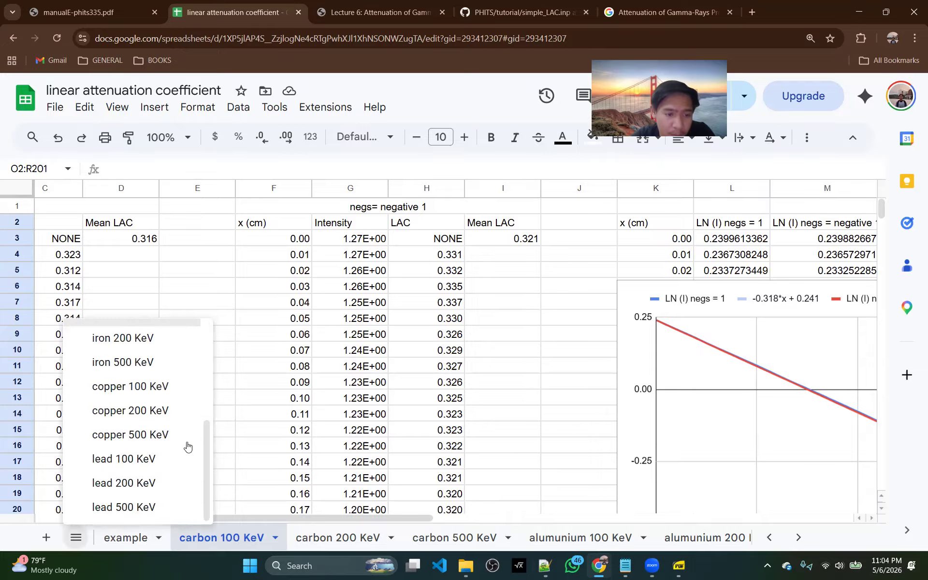
# Consult the absorber coefficient table for 100, 200 and 500 keV in the Lecture 6 PDF, then return to the spreadsheet
pyautogui.click(462, 11)
pyautogui.click(441, 5)
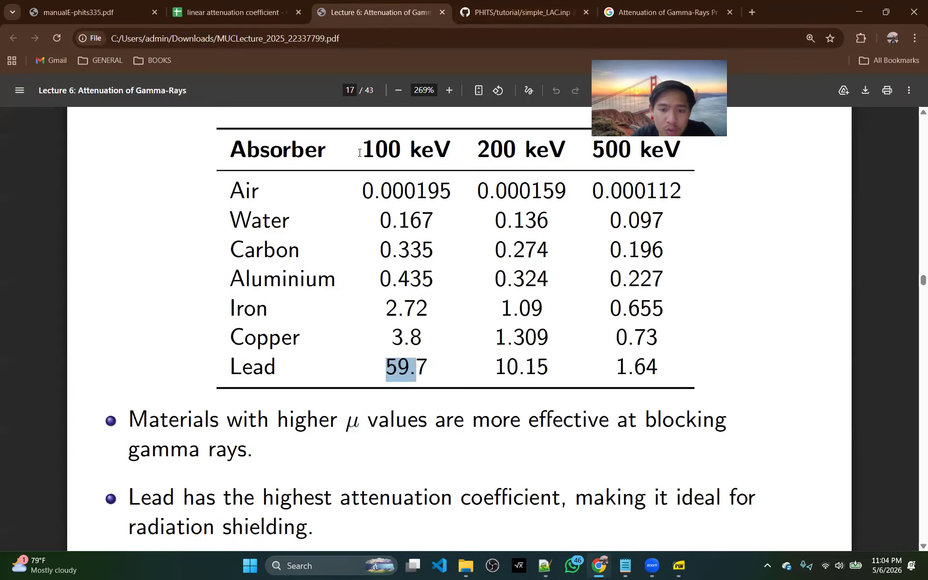
pyautogui.click(228, 12)
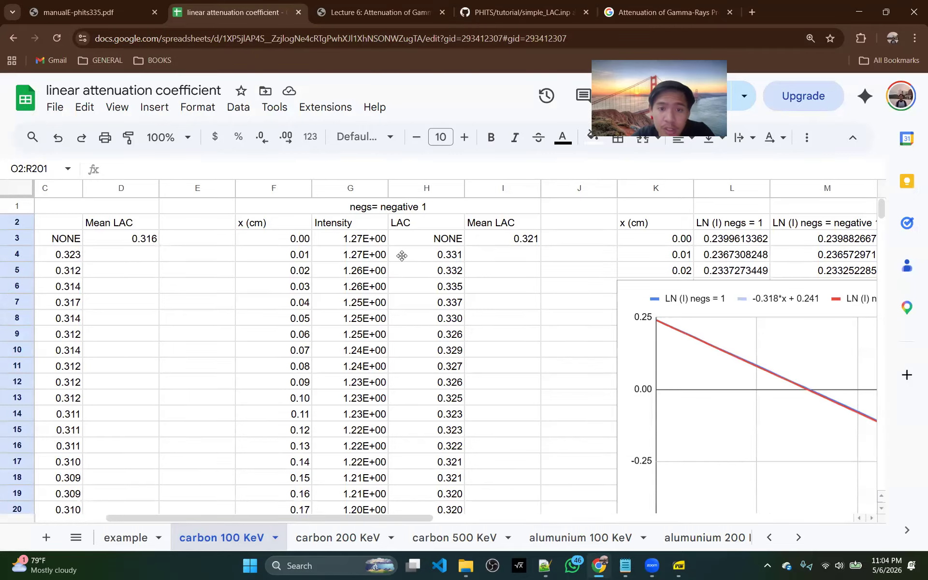
# Compare the negs = 1 and negs = negative 1 tables, Mean LAC formula and LN (I) trendline chart for carbon at 100 KeV
pyautogui.hscroll(-3, 396, 207)
pyautogui.click(243, 207)
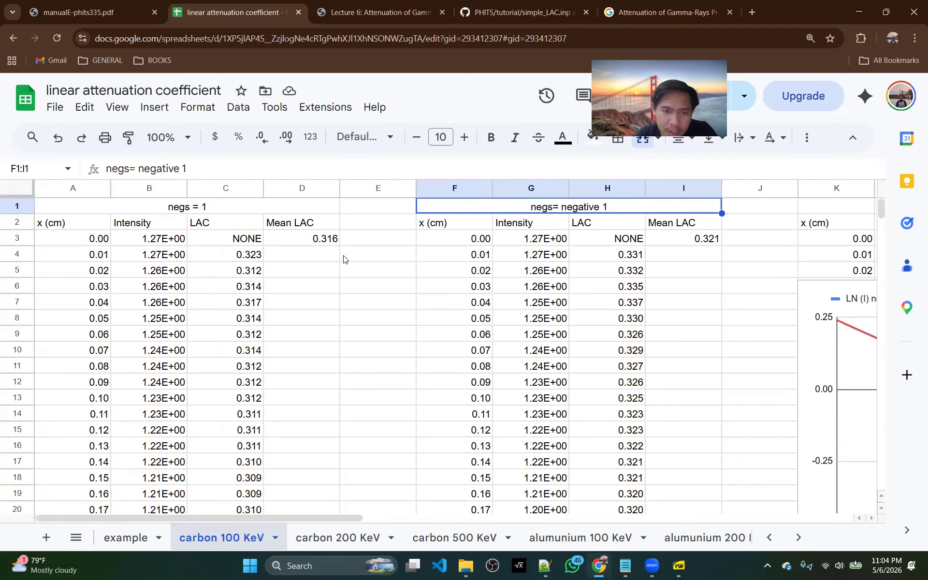
pyautogui.click(331, 242)
pyautogui.hscroll(5, 651, 269)
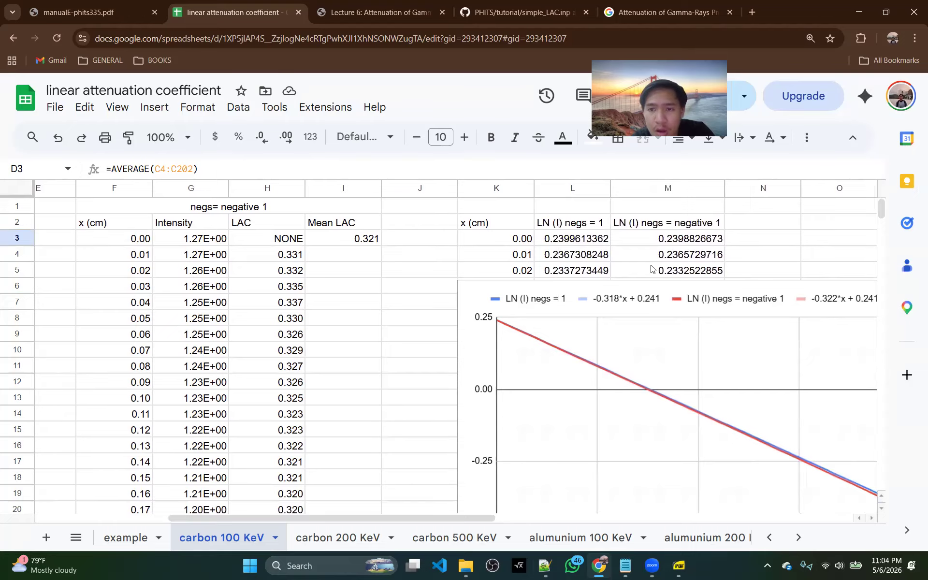
pyautogui.hscroll(3, 652, 270)
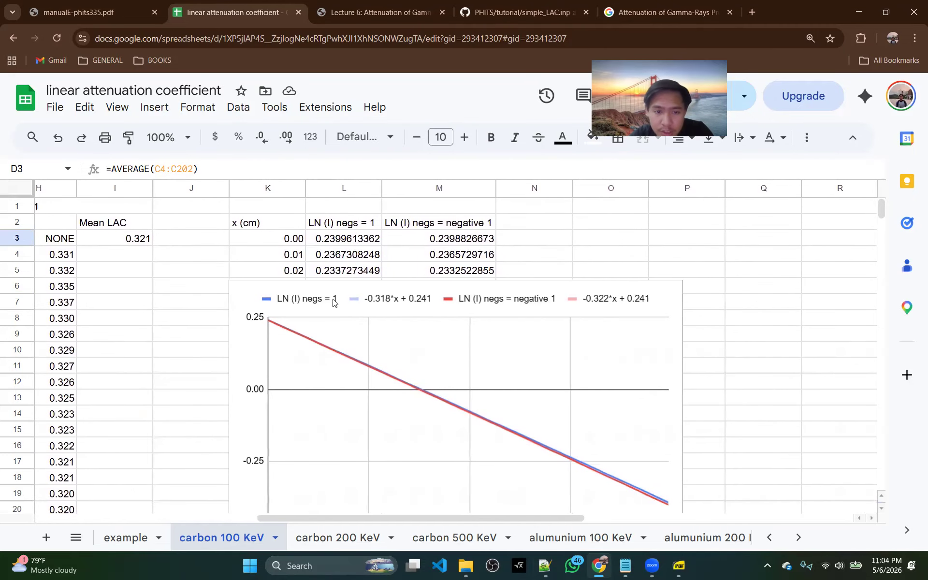
# View the carbon 200 KeV, alumunium 100 KeV and alumunium 200 KeV sheets and bring the iron and copper sheets into reach
pyautogui.click(367, 536)
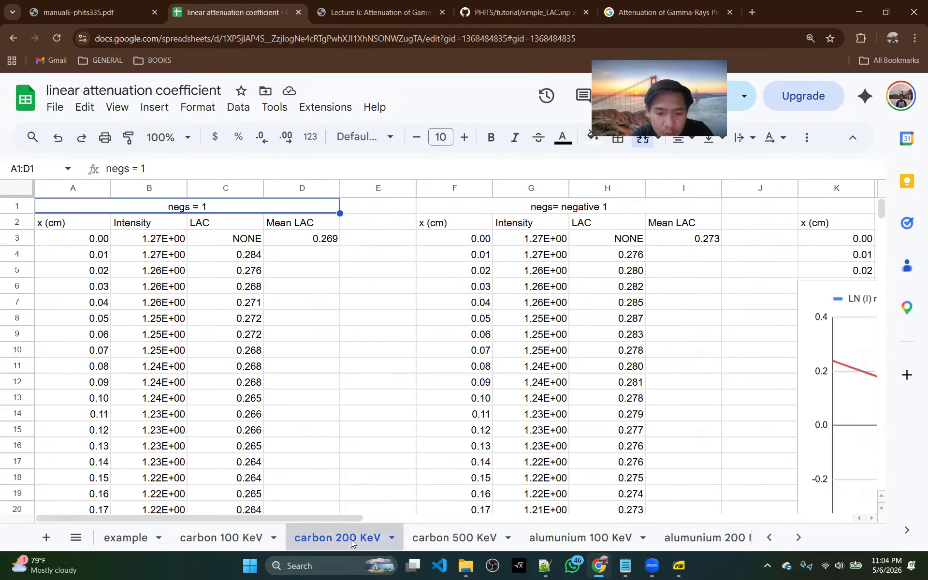
pyautogui.click(580, 537)
pyautogui.click(683, 536)
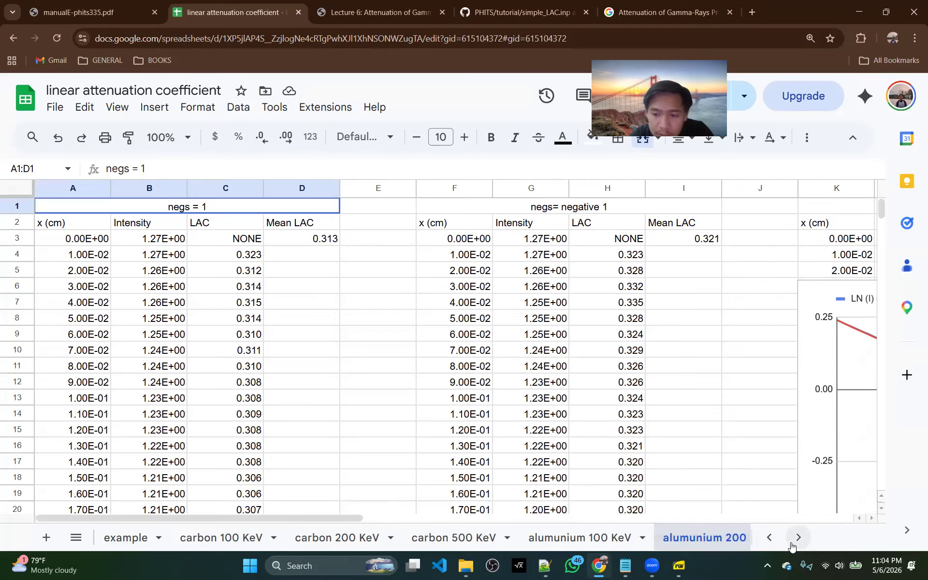
pyautogui.click(798, 537)
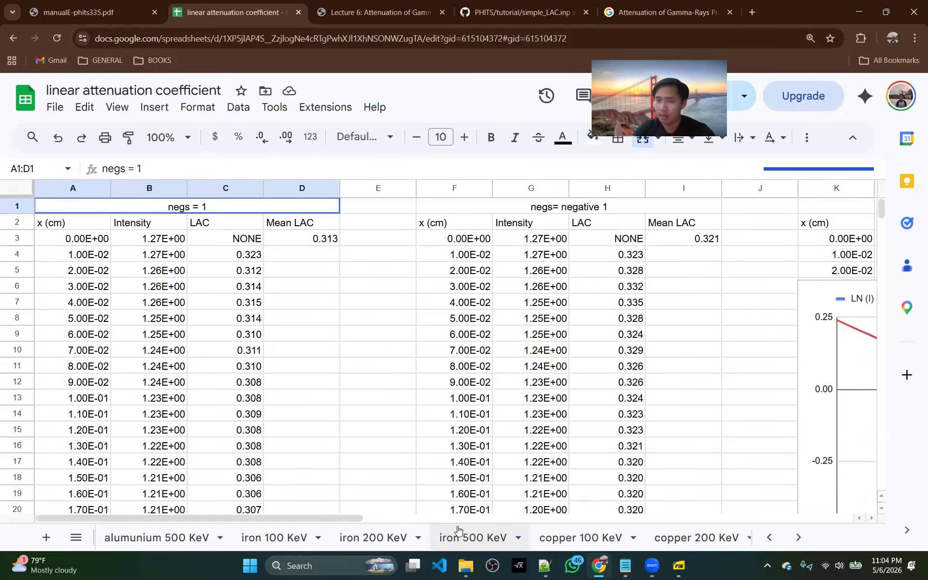